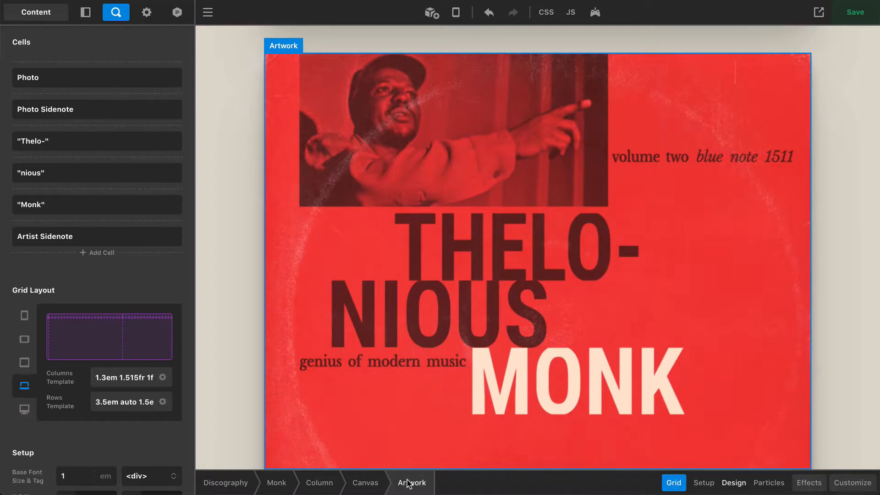
Turn on grid editing for the Artwork element to outline its column and row tracks
mouse_move(751, 152)
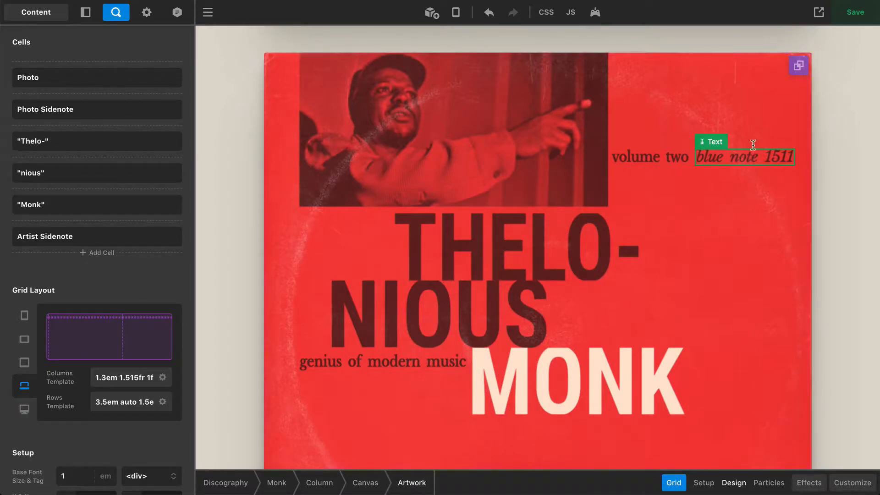
left_click(797, 65)
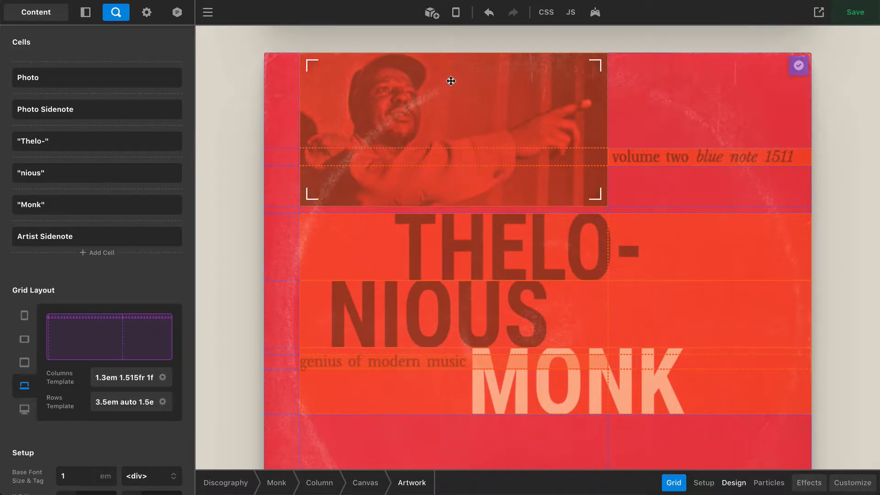
Preview the Monk cover at phone width, then return to desktop width and scroll to it
left_click(455, 13)
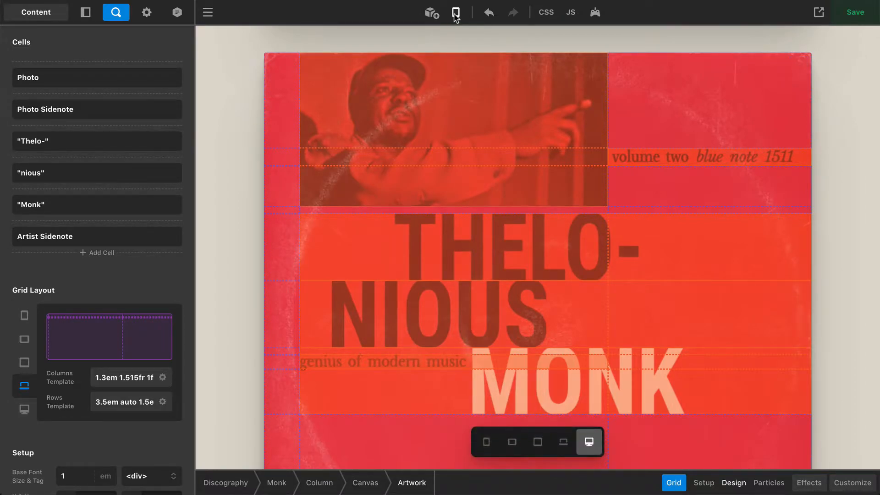
left_click(486, 442)
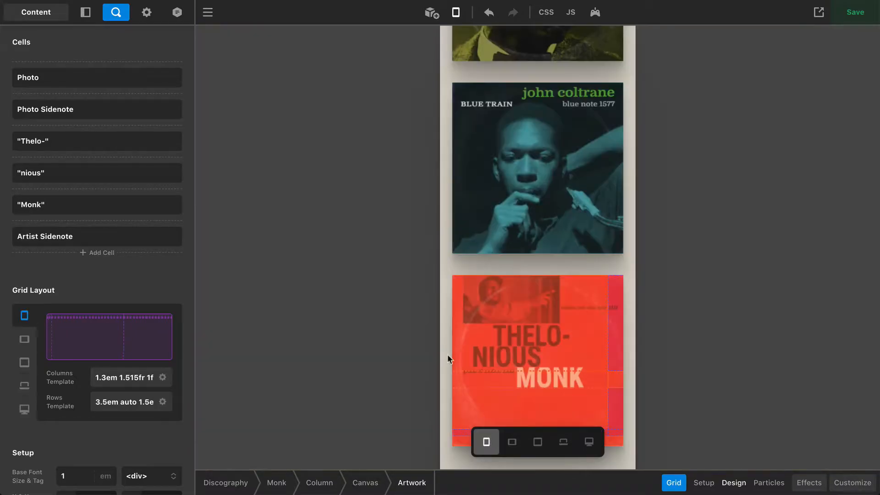
left_click(588, 442)
scroll(846, 347, "down", 10)
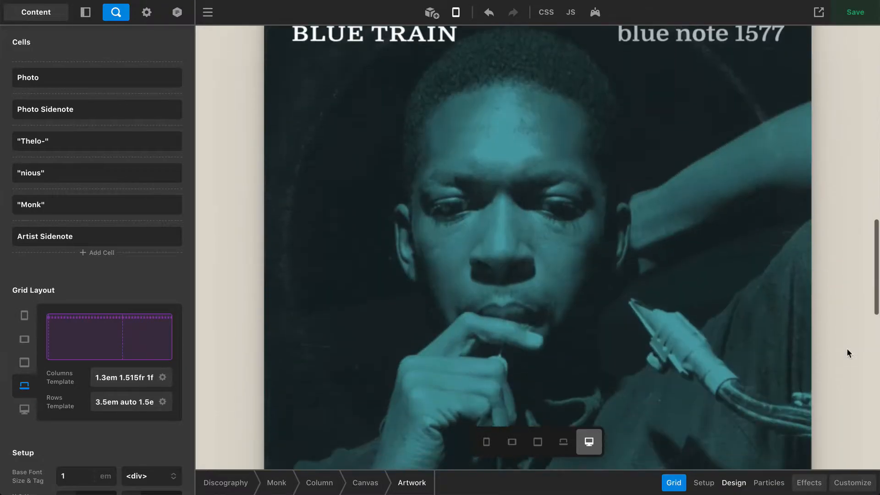
scroll(846, 348, "down", 10)
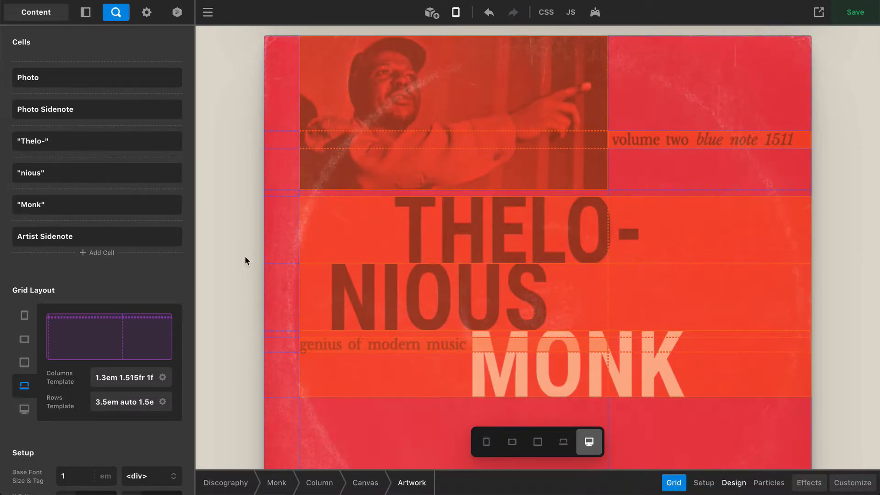
left_click(163, 377)
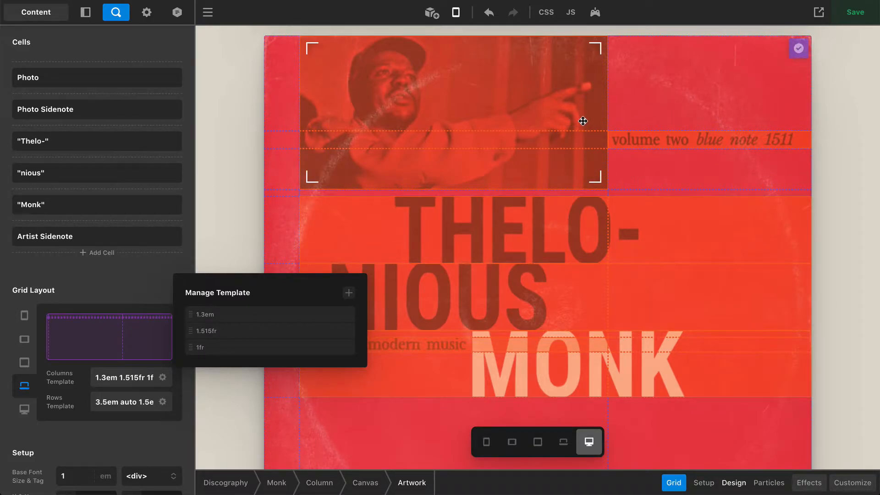
left_click(155, 275)
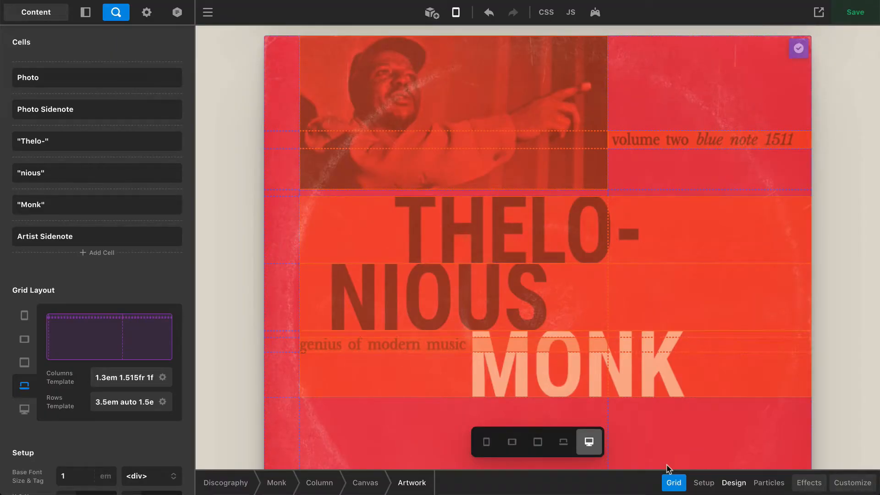
left_click(544, 443)
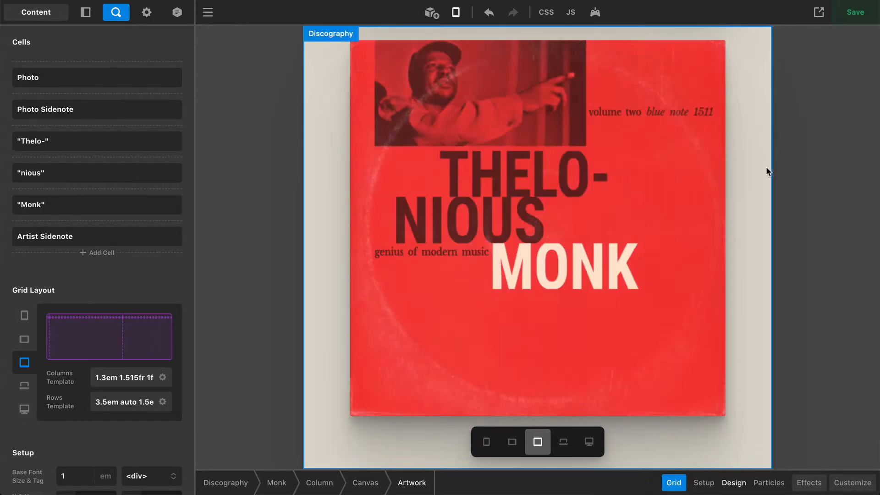
scroll(766, 169, "up", 1)
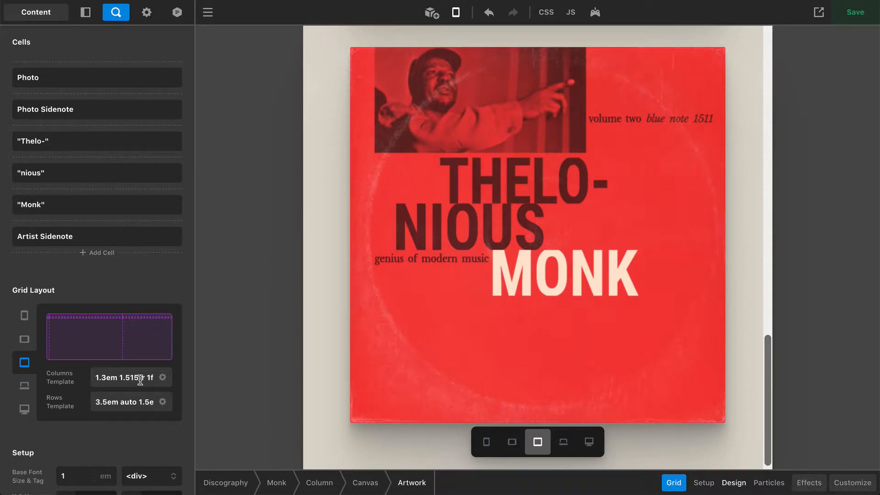
left_click(589, 441)
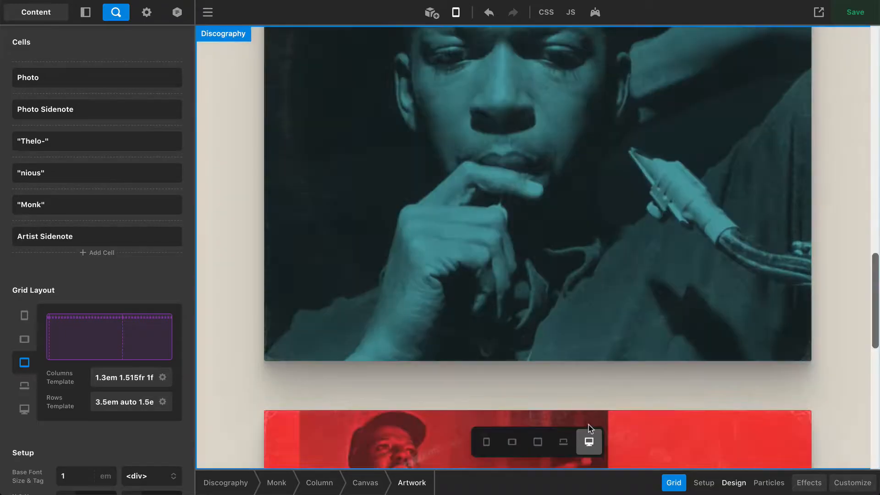
scroll(757, 168, "down", 4)
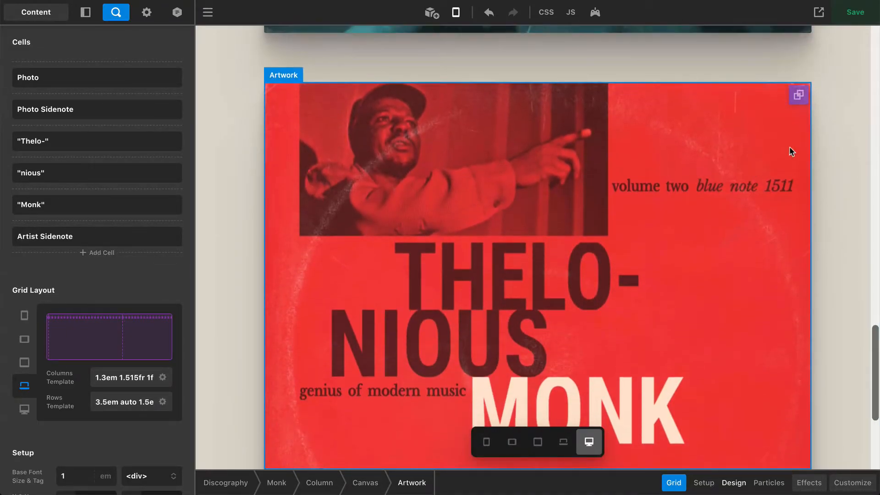
left_click(798, 89)
scroll(716, 140, "down", 1)
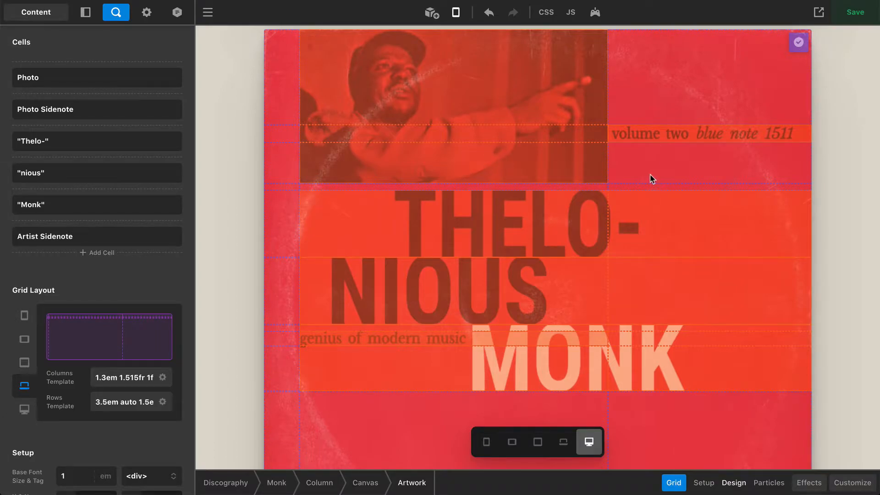
left_click(163, 402)
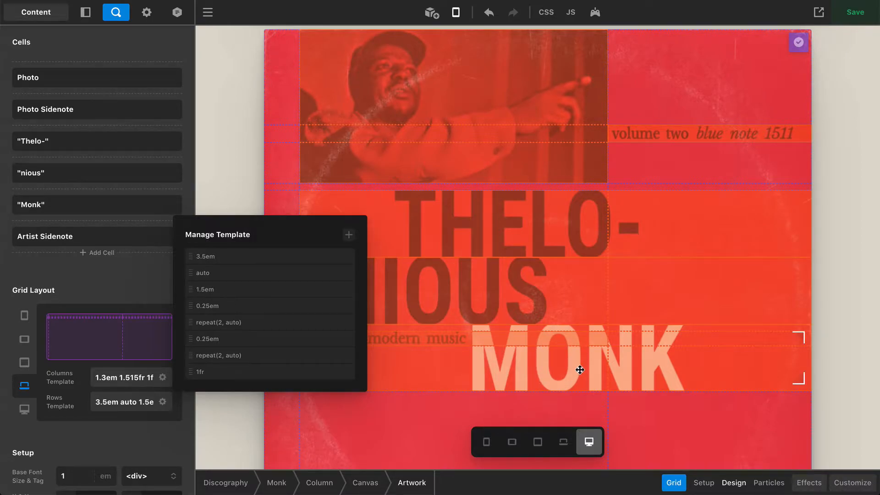
scroll(539, 299, "down", 1)
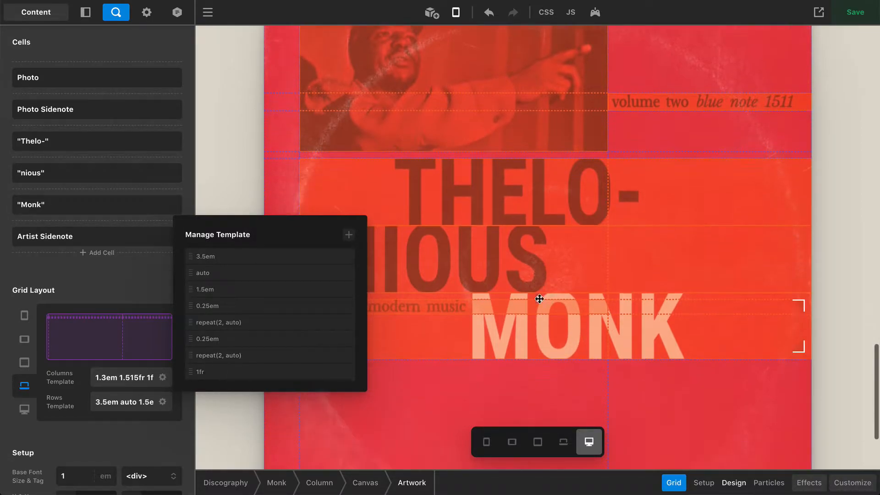
scroll(539, 299, "down", 3)
scroll(529, 337, "up", 3)
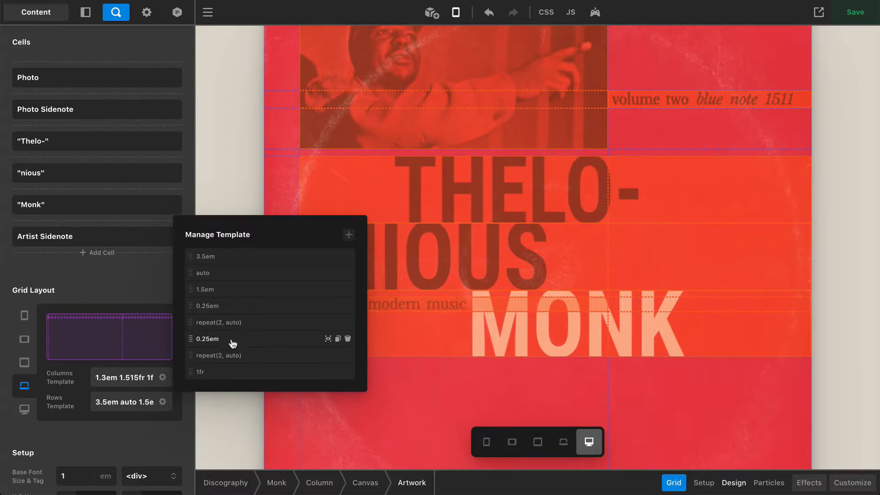
left_click(143, 287)
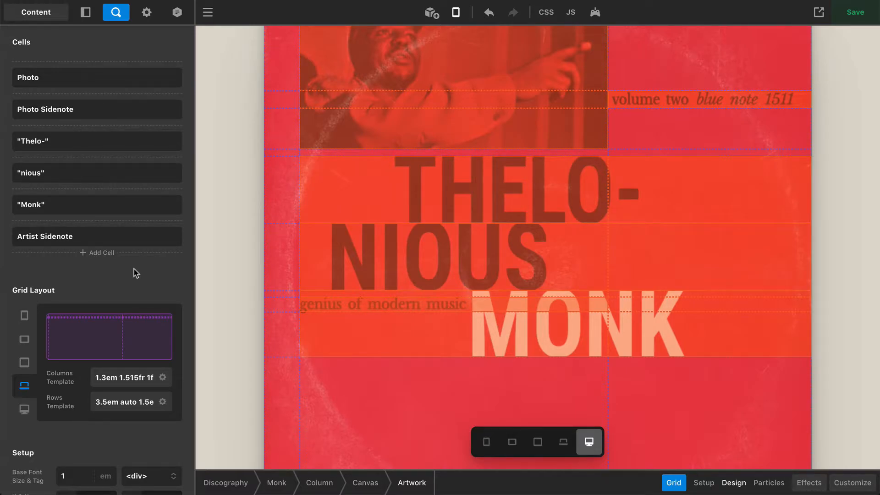
scroll(131, 404, "right", 3)
scroll(131, 403, "right", 3)
left_click(117, 403)
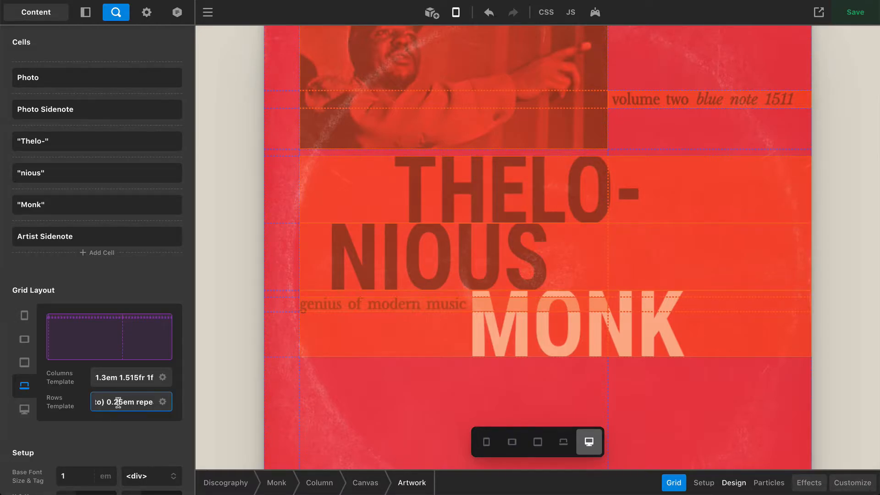
key("BackSpace")
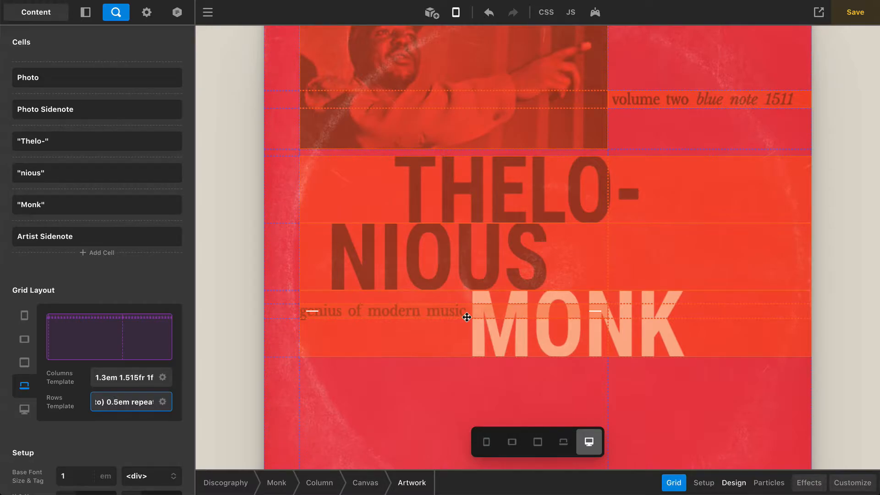
left_click(112, 395)
type("7")
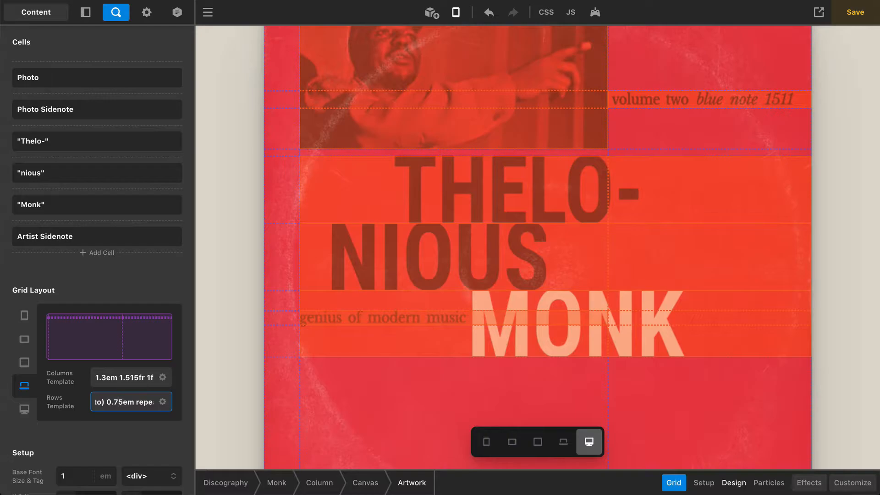
key("BackSpace")
type("2")
left_click(124, 279)
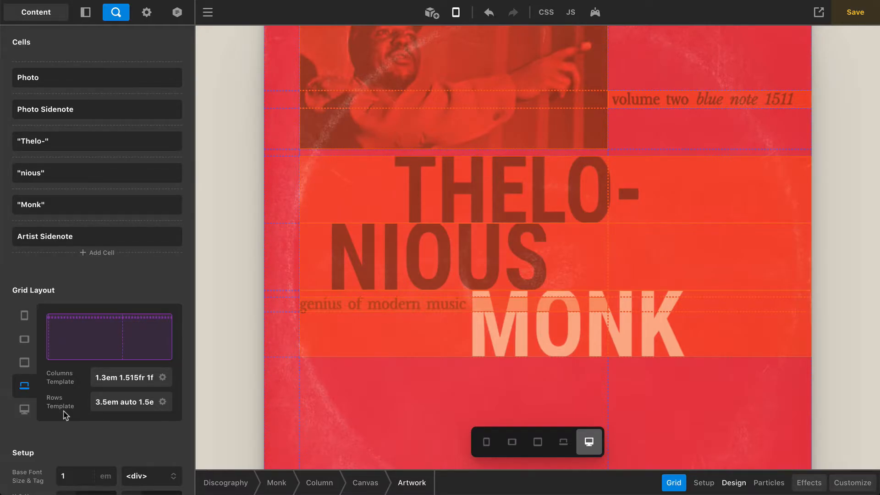
Leave the artwork's grid editing and select the Thelonious Monk photo Image on the cover
scroll(732, 236, "up", 3)
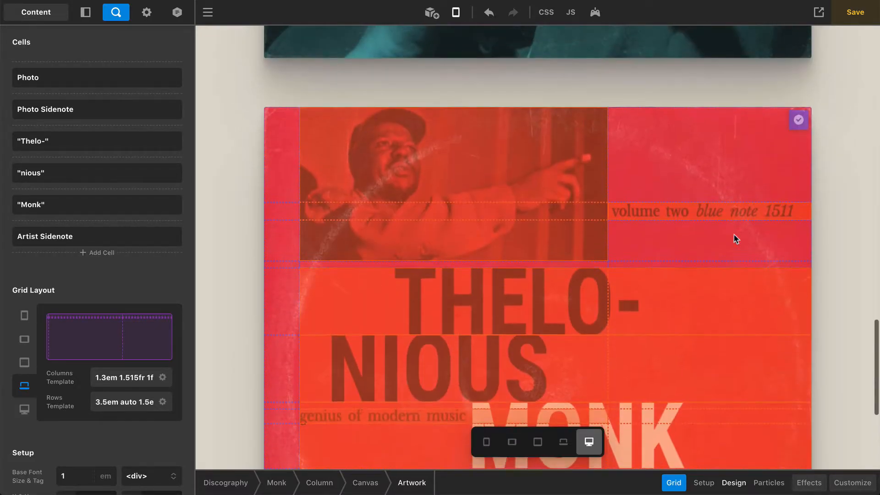
left_click(797, 120)
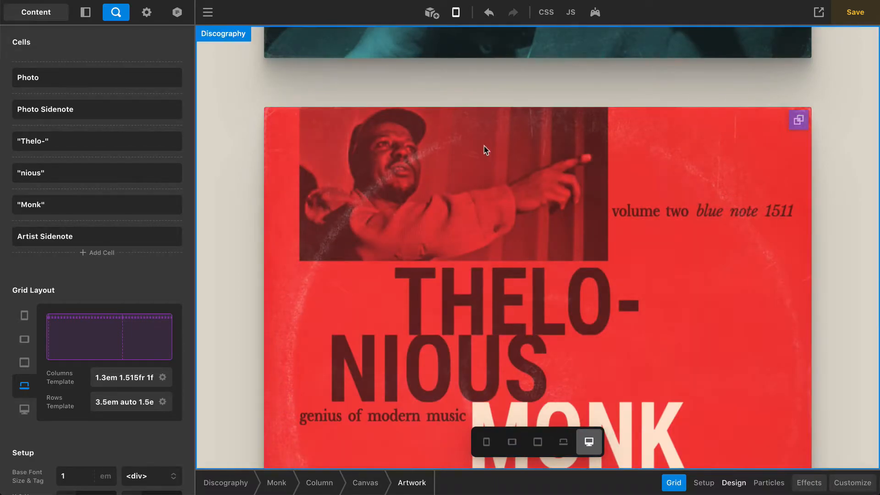
left_click(483, 168)
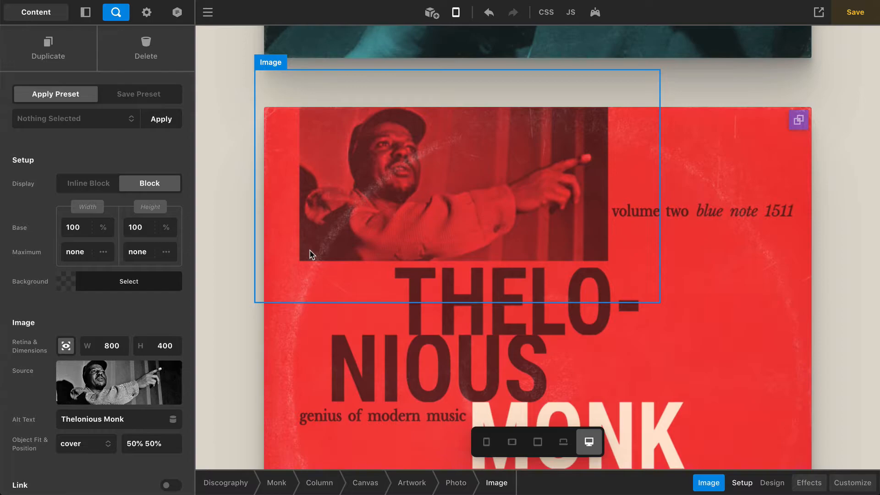
Show the Photo cell's settings, spanning columns 2–3 and rows 1–4, down to Setup
left_click(458, 486)
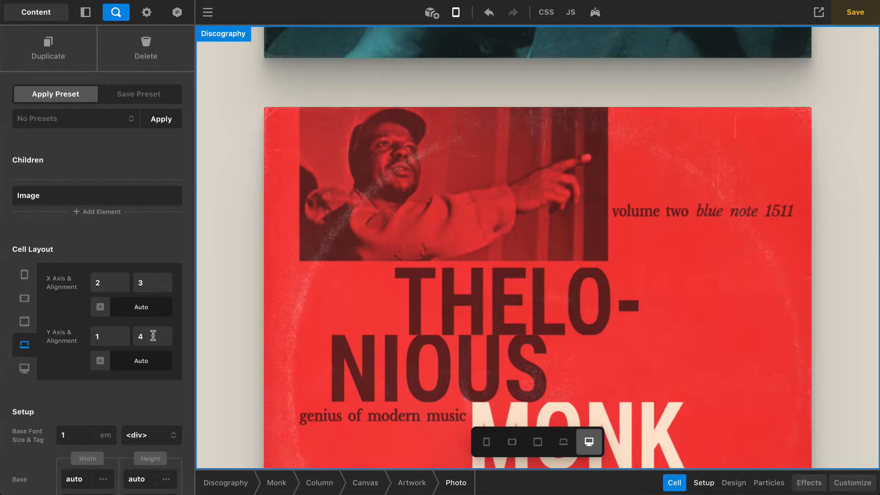
scroll(153, 335, "down", 5)
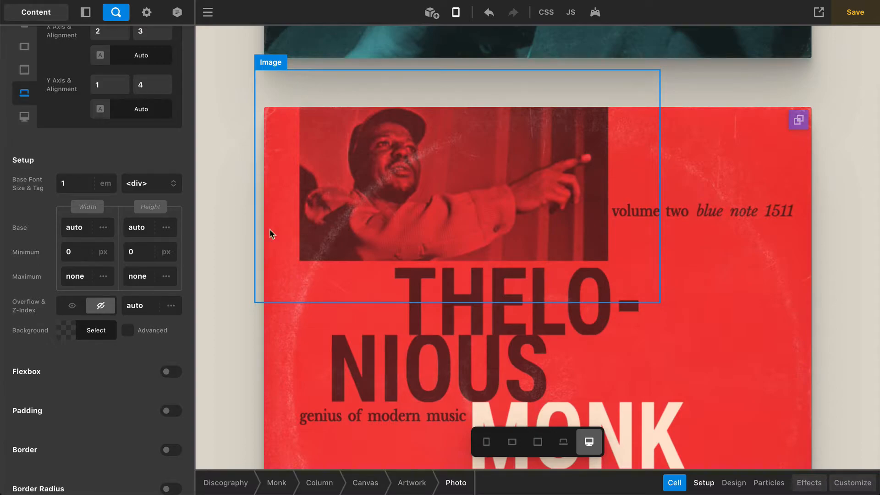
Compare the Photo cell's overflow visible versus hidden, then show its blur and Hard Light effects
left_click(71, 306)
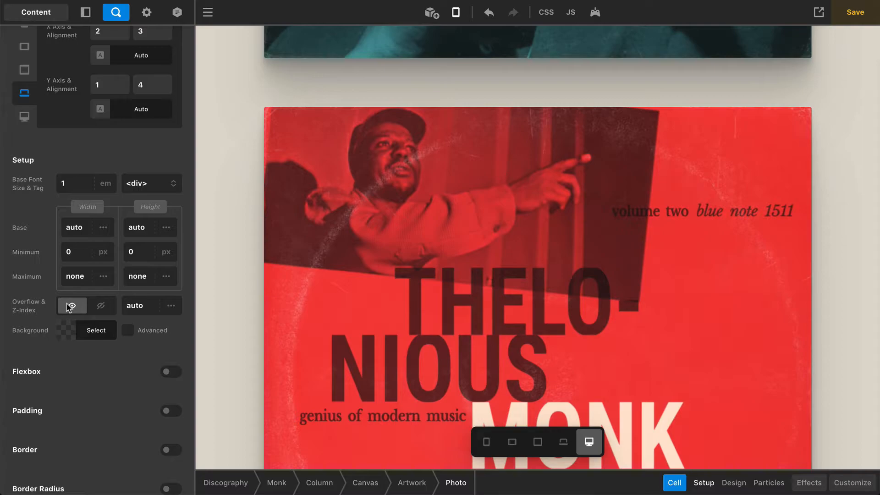
left_click(101, 305)
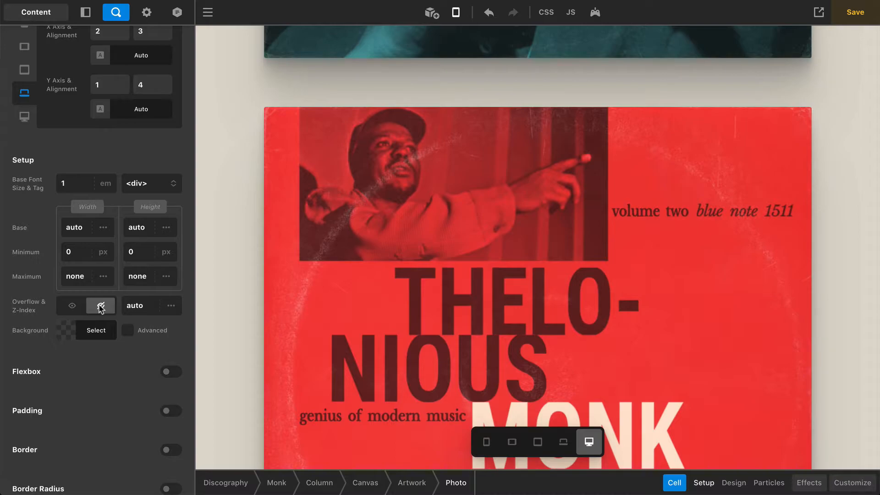
left_click(809, 482)
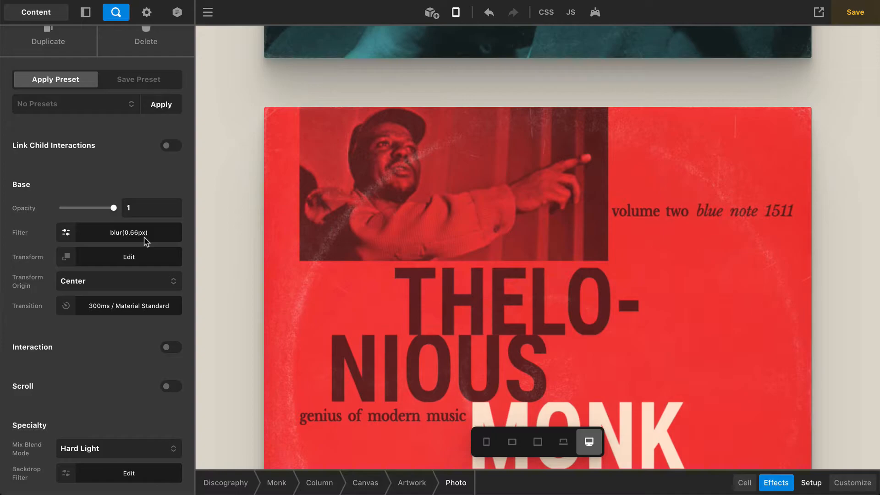
left_click(145, 238)
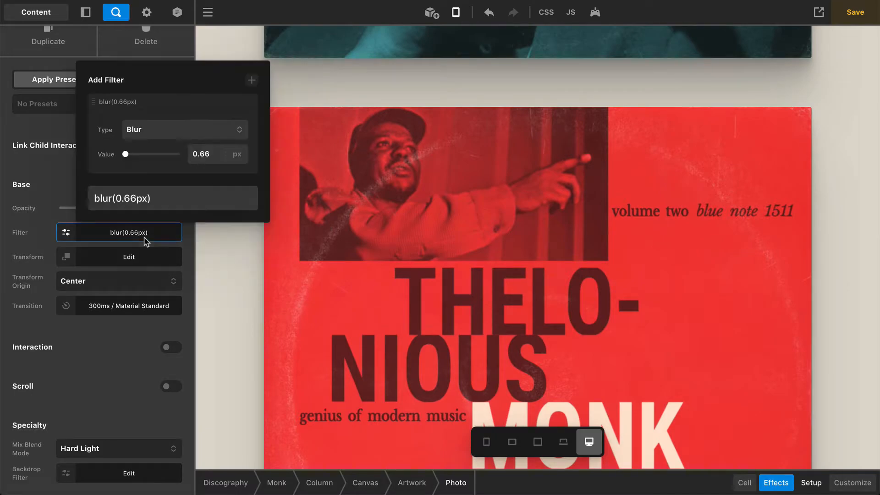
double_click(118, 198)
type("7")
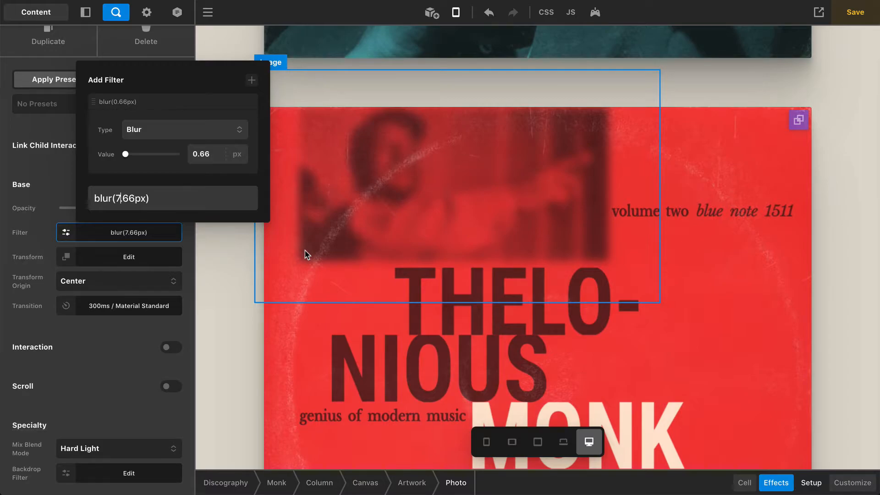
key("BackSpace")
type("0")
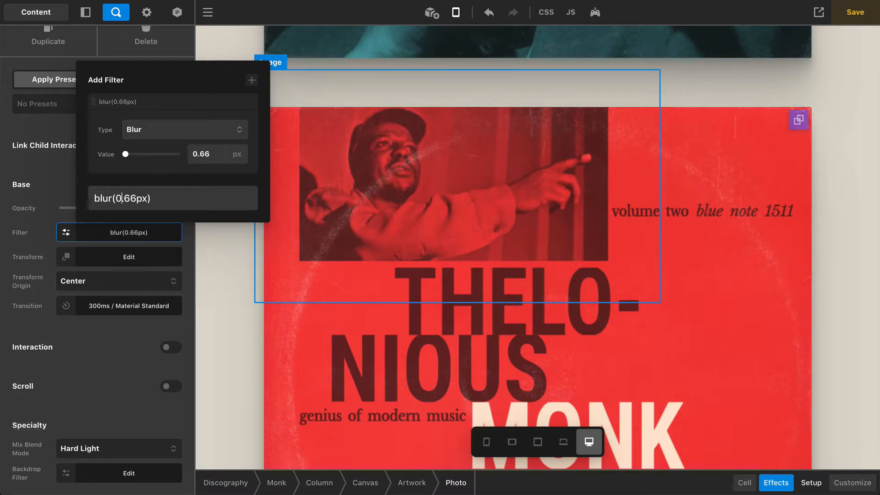
left_click(69, 164)
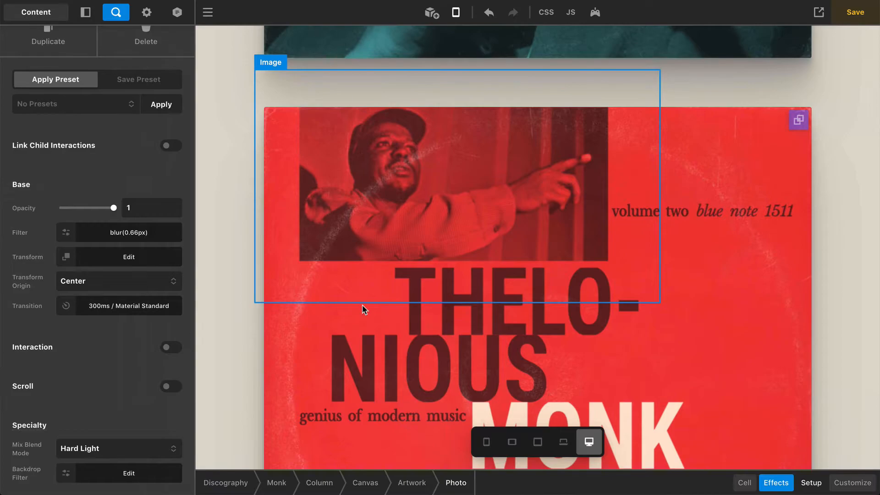
Select the photo Image and test deleting blur from its blur, contrast(55%), brightness(77%) filter
left_click(435, 203)
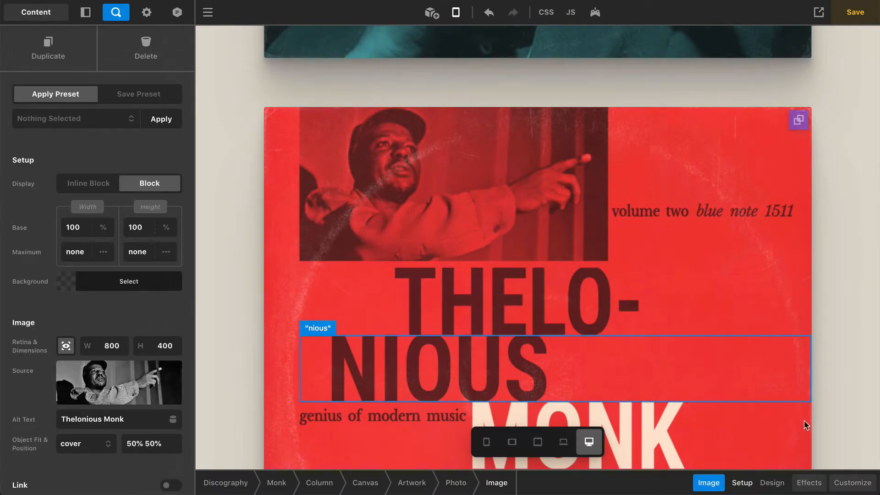
left_click(776, 482)
left_click(122, 208)
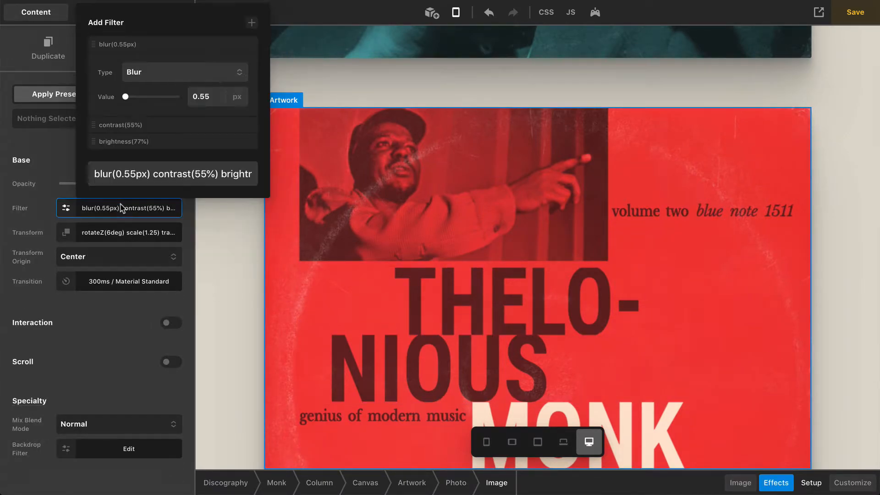
left_click(150, 174)
key("shift+Home")
key("BackSpace")
left_click(155, 206)
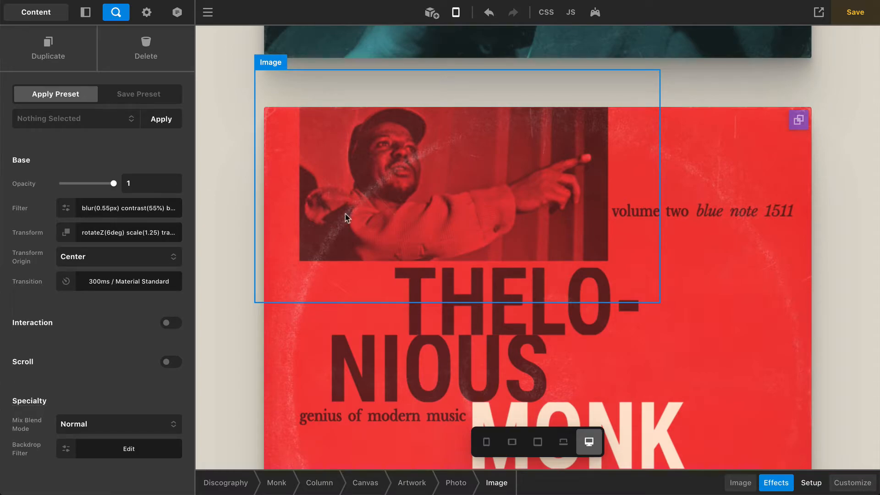
Switch the Photo cell's Mix Blend Mode from Hard Light to Normal and back to Hard Light
left_click(455, 482)
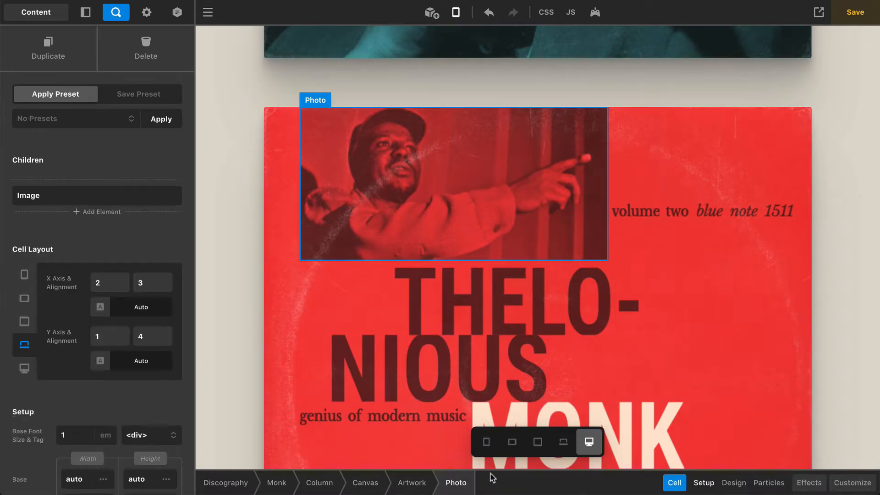
left_click(808, 482)
scroll(108, 383, "down", 1)
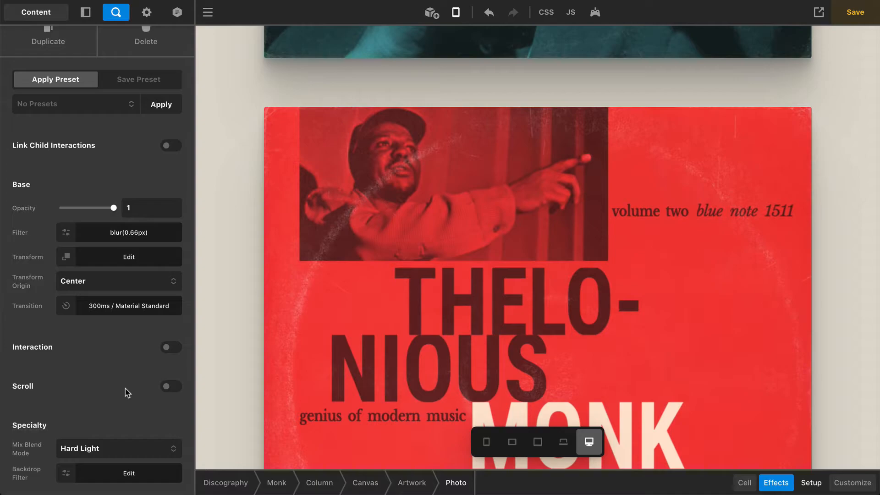
left_click(122, 447)
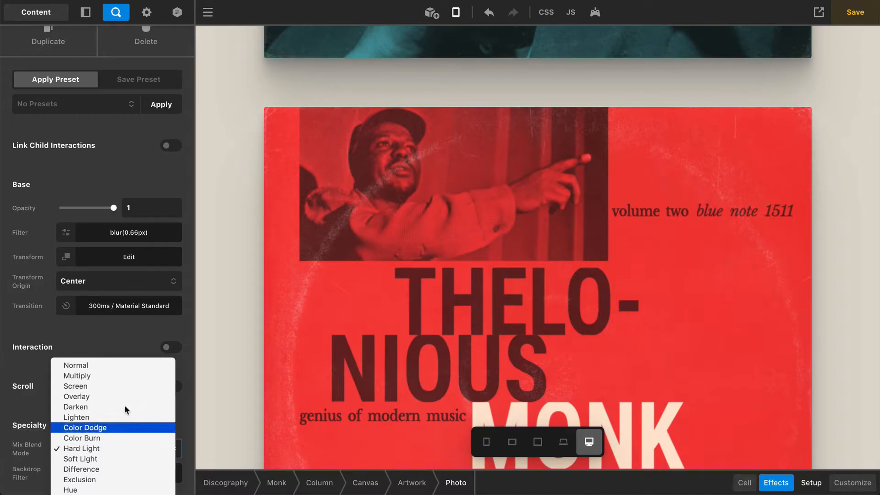
left_click(114, 365)
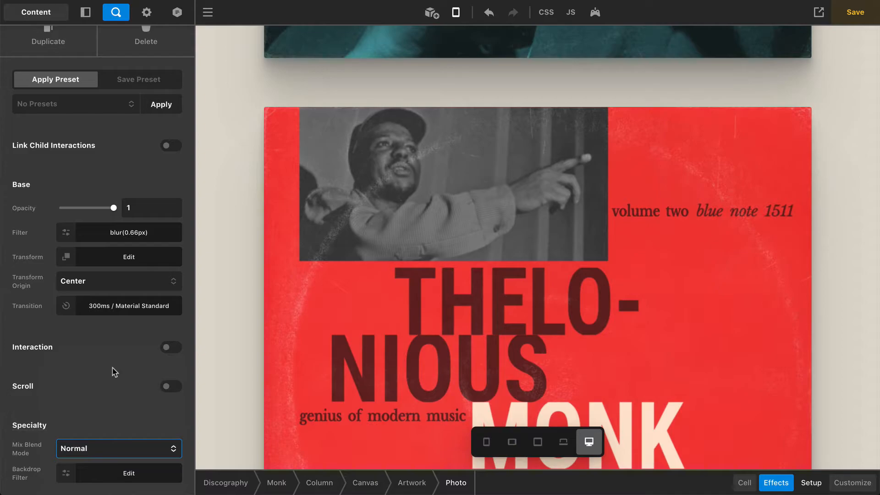
left_click(124, 444)
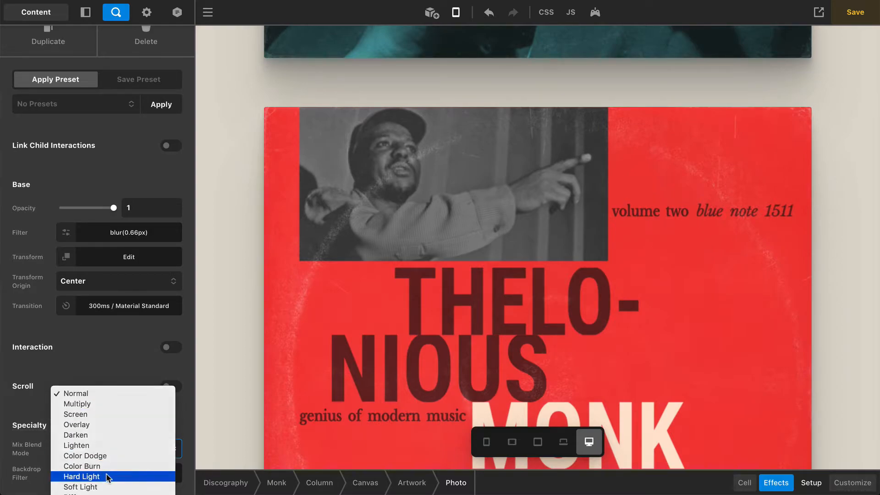
left_click(108, 476)
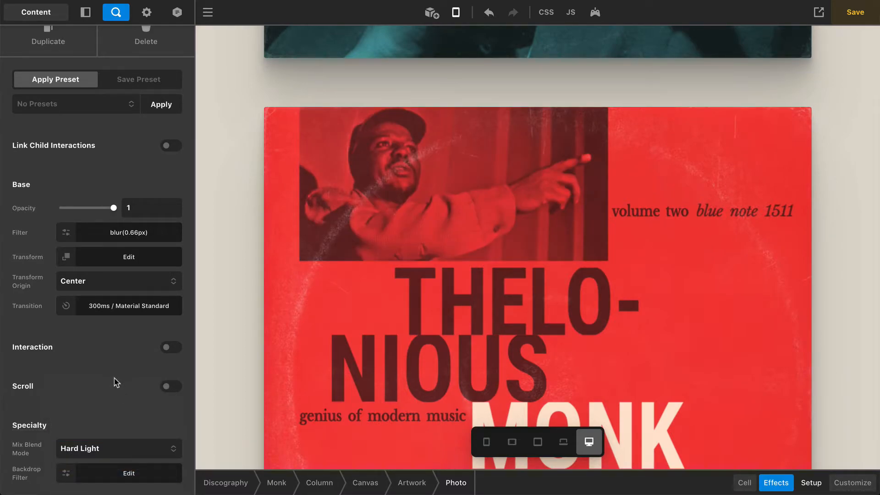
Delete and undo-restore the Image's contrast(55%) brightness(77%) filters, then reach its Transform editor
left_click(404, 231)
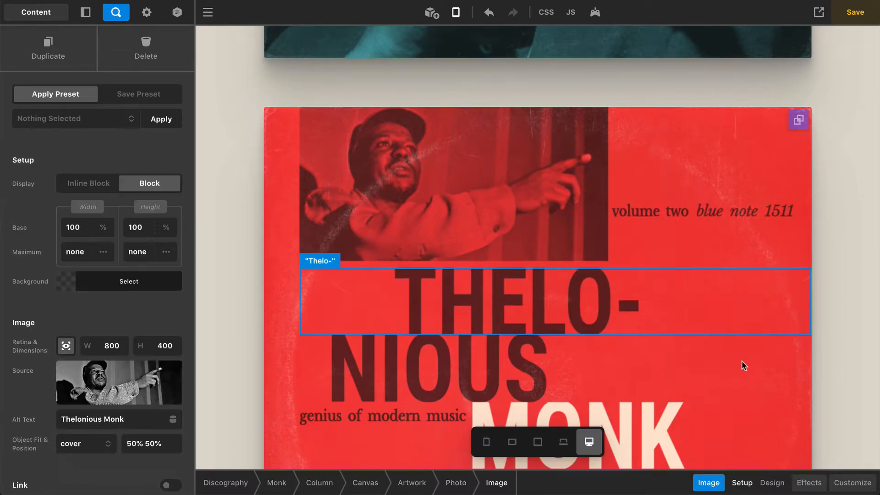
left_click(819, 480)
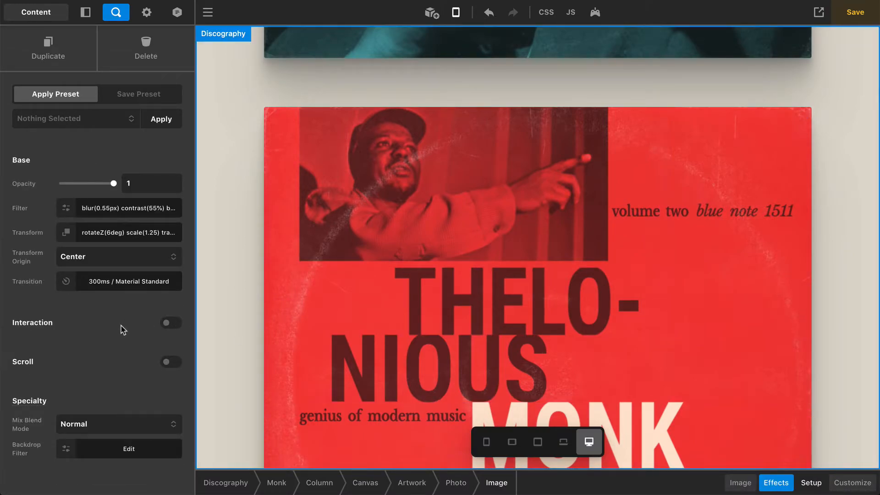
left_click(111, 212)
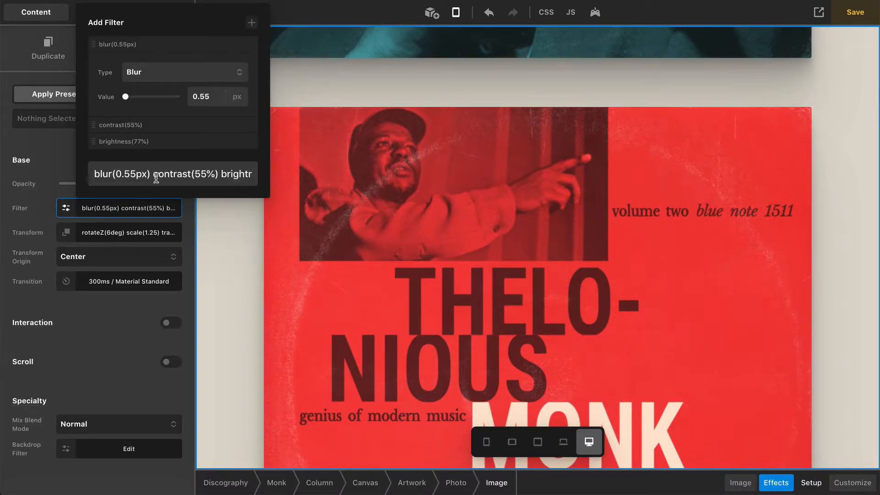
key("shift+End")
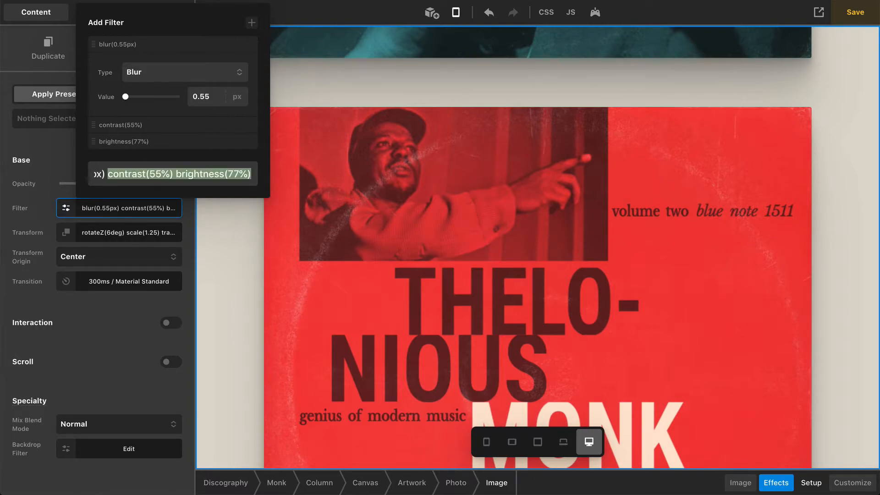
key("BackSpace")
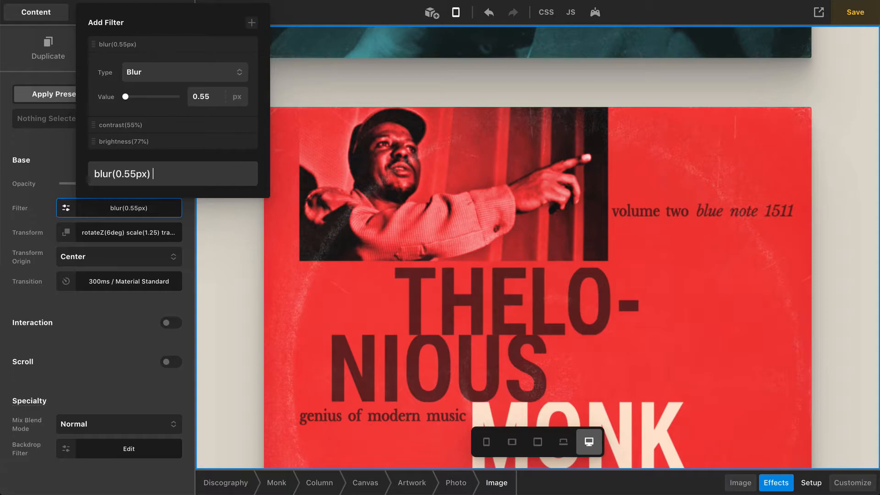
key("ctrl+z")
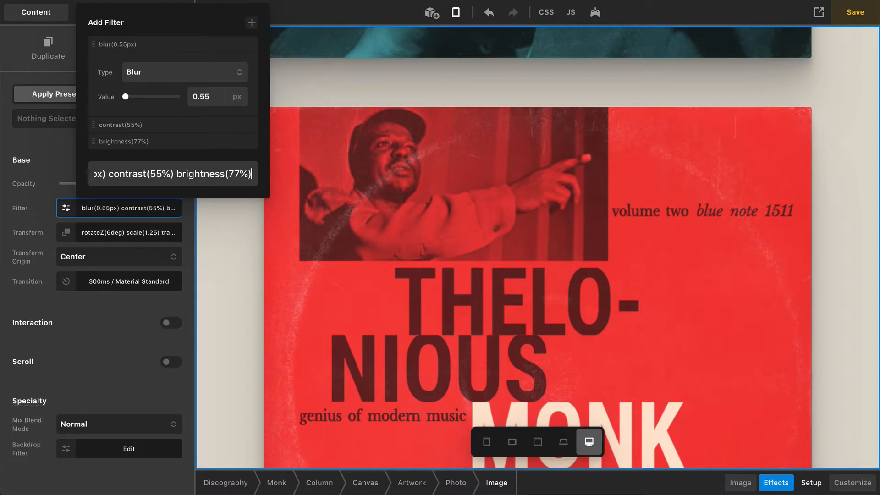
left_click(101, 234)
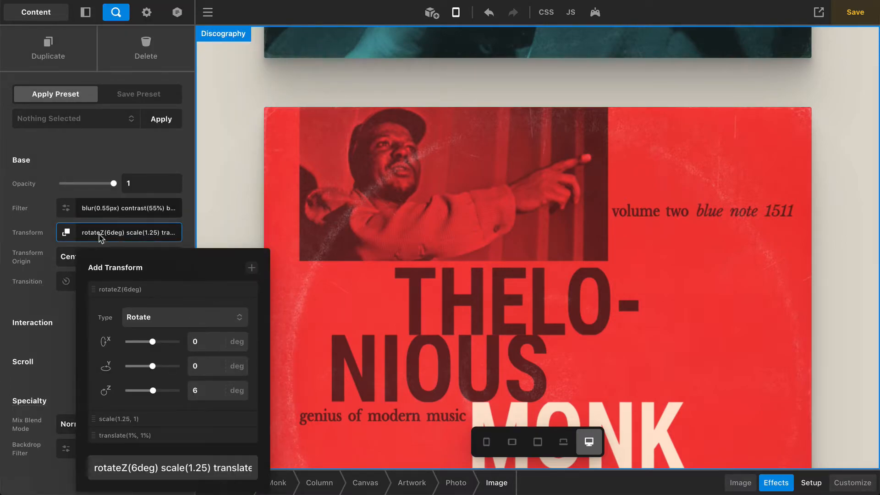
Clear and restore the Image's rotateZ(6deg) scale(1.25, 1) translate(1%, 1%) transform, then return to Setup
triple_click(158, 468)
key("BackSpace")
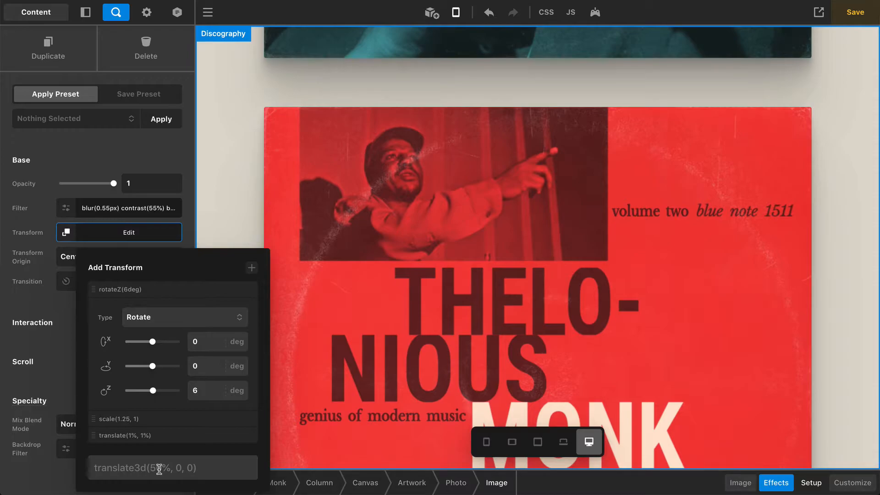
type("rotateZ(6deg) scale(1.25) translate(1%, 1%)")
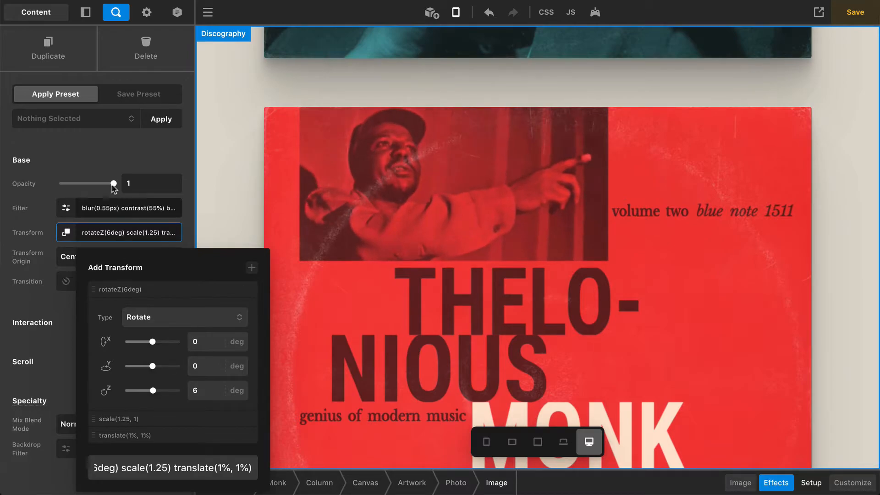
left_click(101, 160)
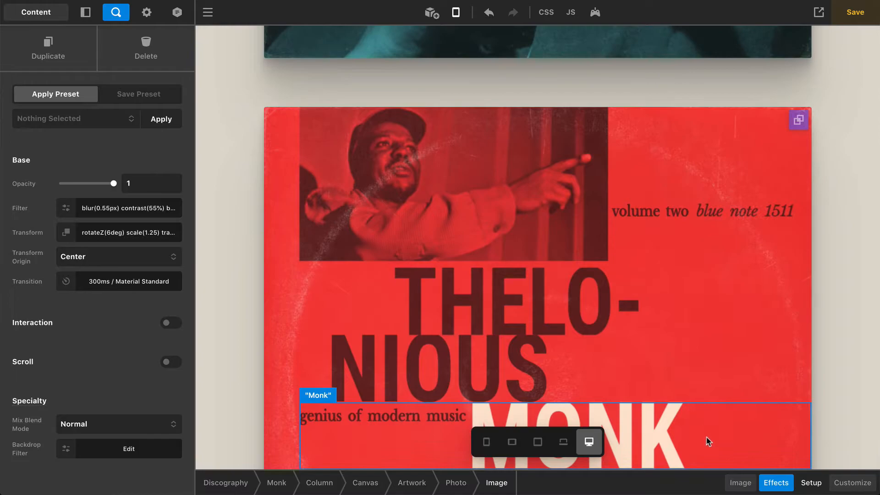
left_click(734, 481)
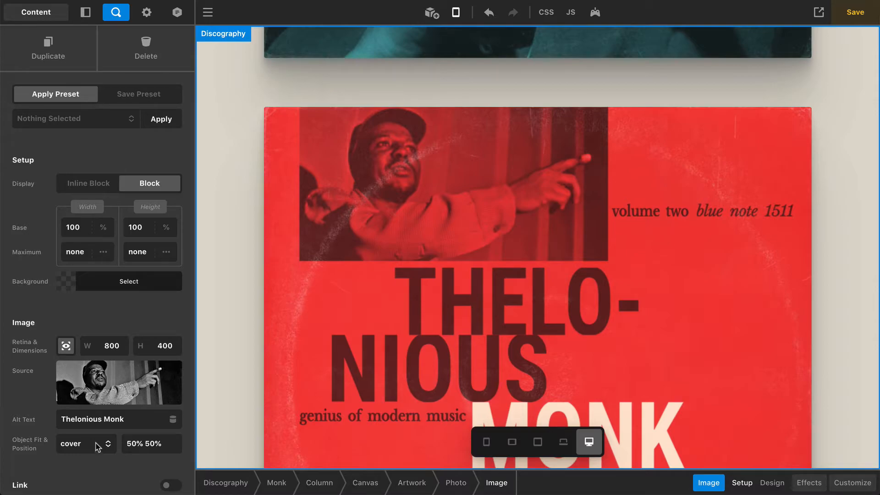
left_click(694, 216)
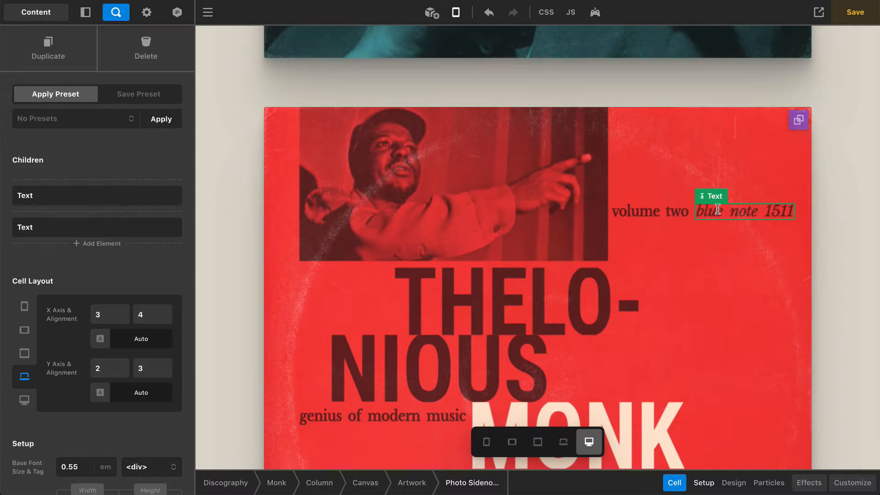
scroll(105, 431, "down", 5)
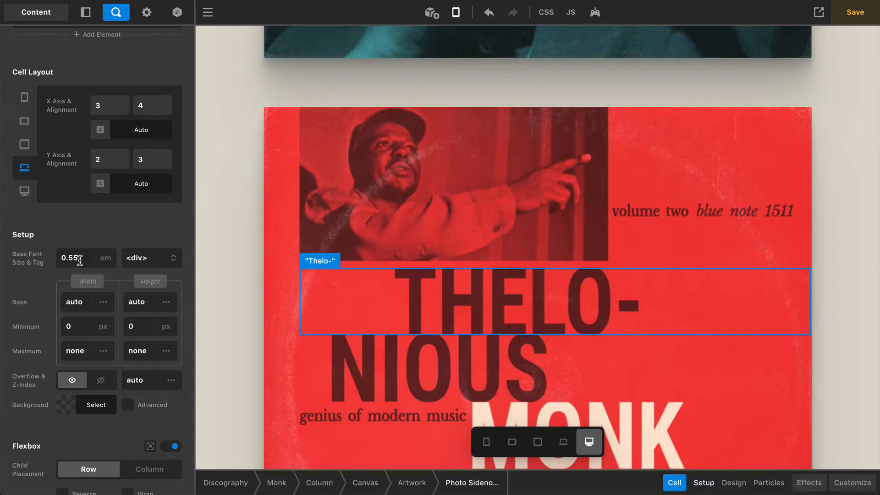
scroll(79, 259, "down", 5)
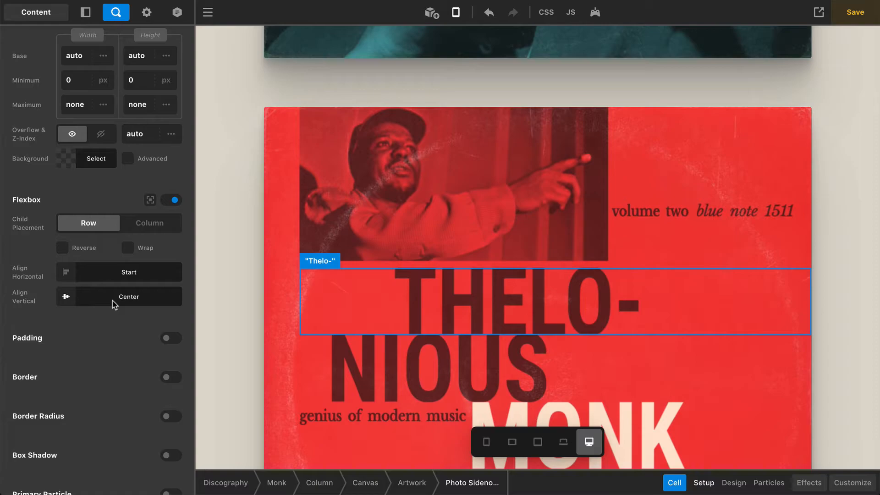
scroll(100, 273, "up", 5)
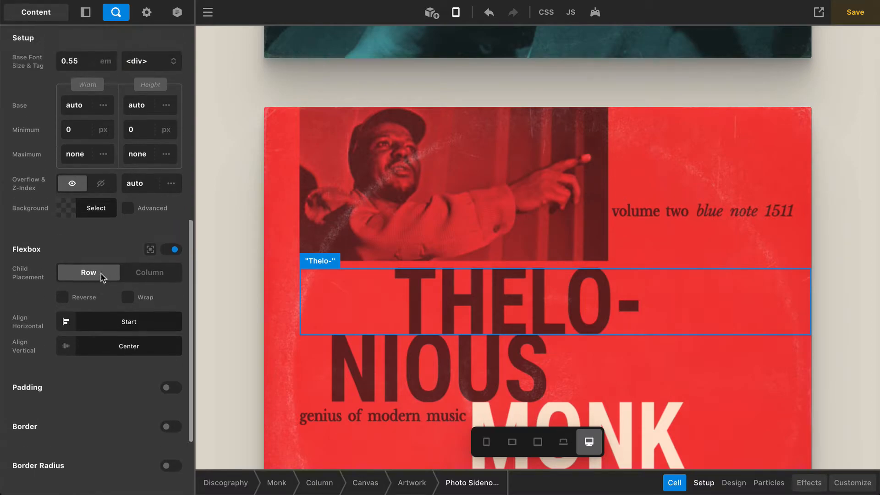
left_click(81, 224)
key("Left")
key("BackSpace")
type("6")
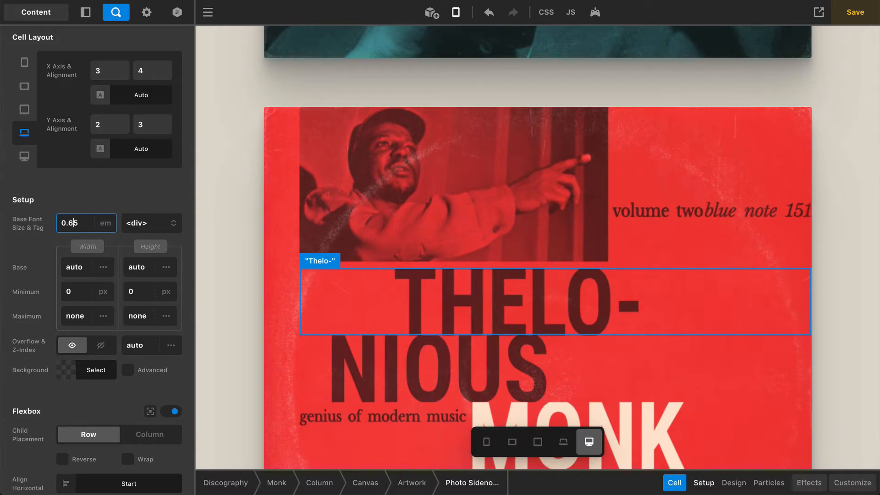
key("BackSpace")
type("3")
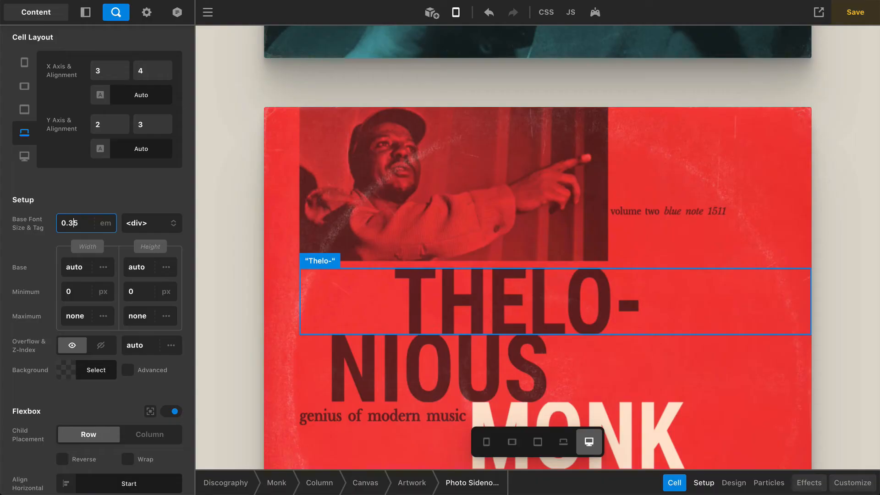
key("BackSpace")
type("55")
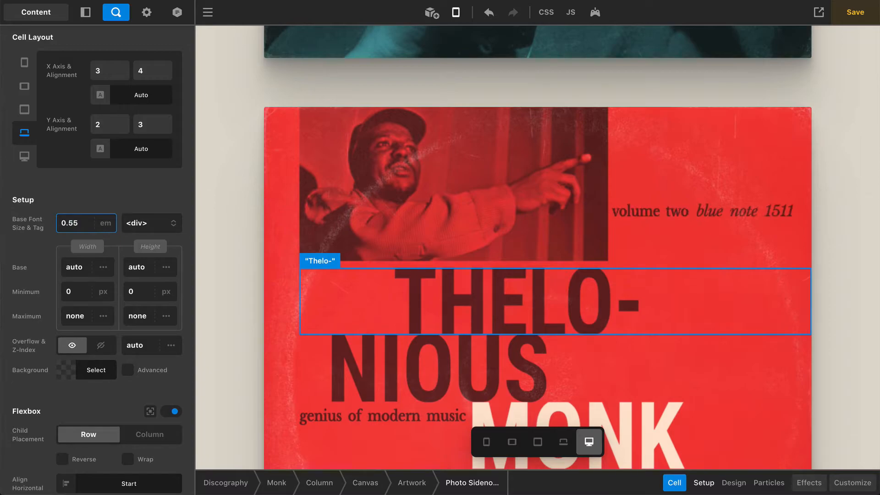
left_click(99, 189)
Select the 'blue note 1511' sidenote and review its Design and Effects settings
left_click(715, 215)
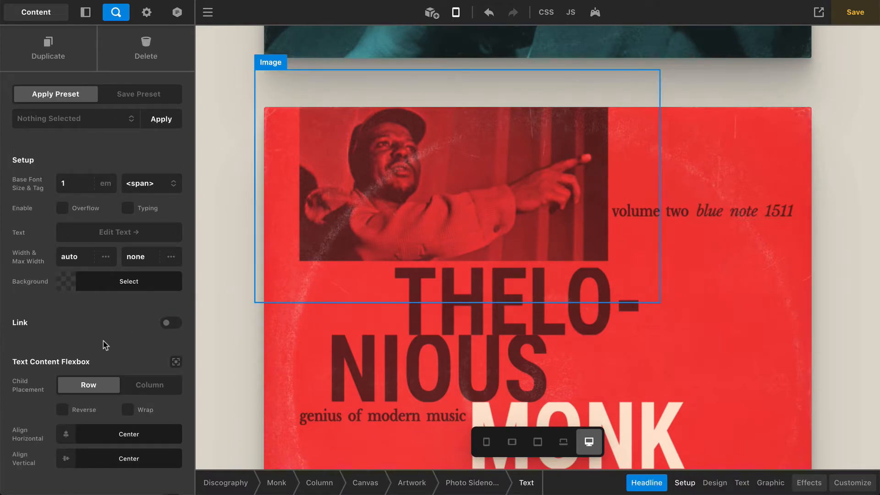
scroll(105, 344, "down", 8)
scroll(105, 344, "down", 3)
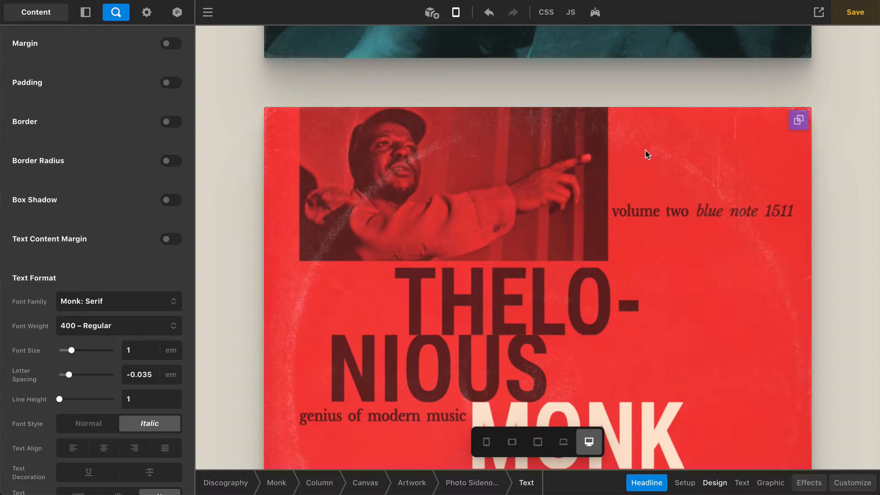
left_click(804, 482)
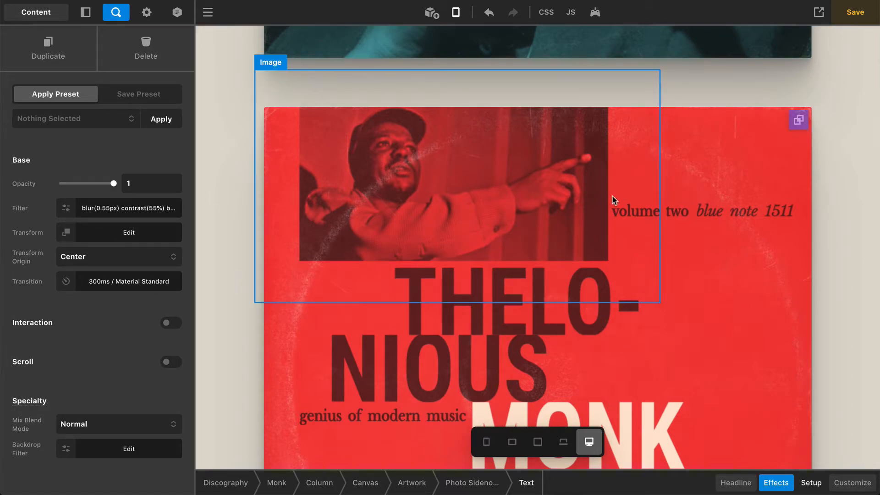
Select the 'volume two' text and view its blur, contrast and scale(0.825, 1) effects
left_click(632, 207)
scroll(112, 324, "down", 10)
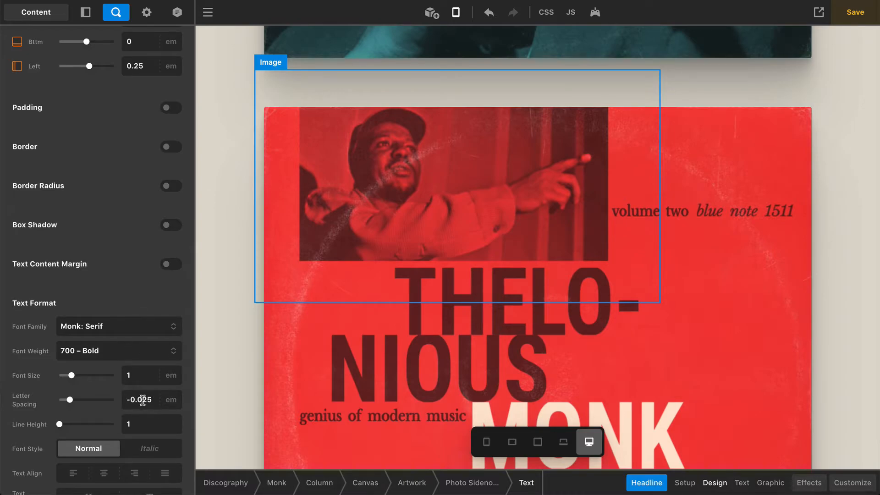
left_click(810, 482)
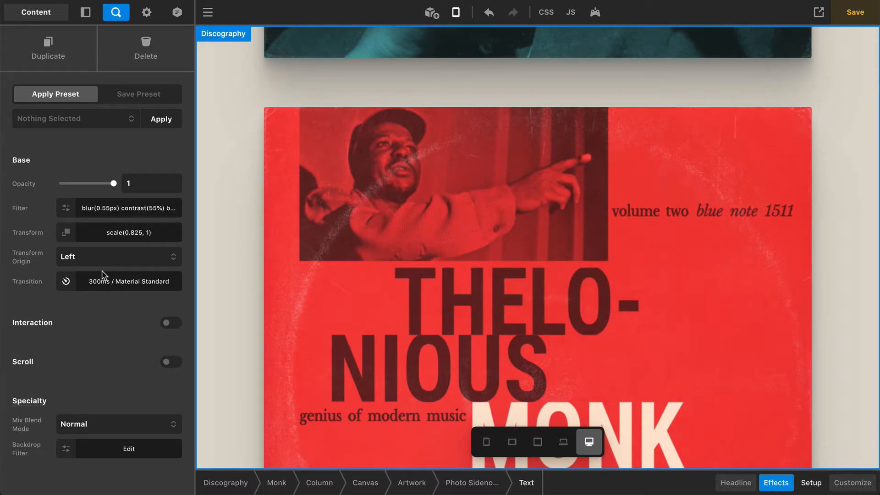
left_click(117, 234)
triple_click(184, 200)
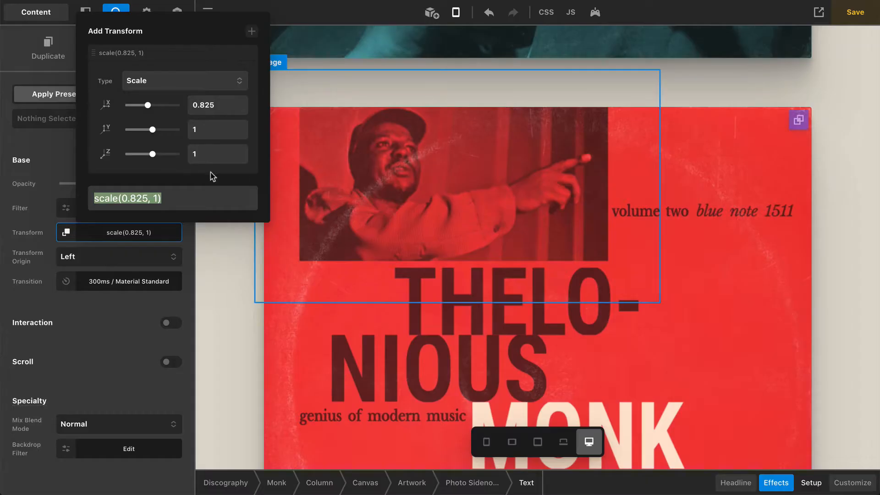
key("BackSpace")
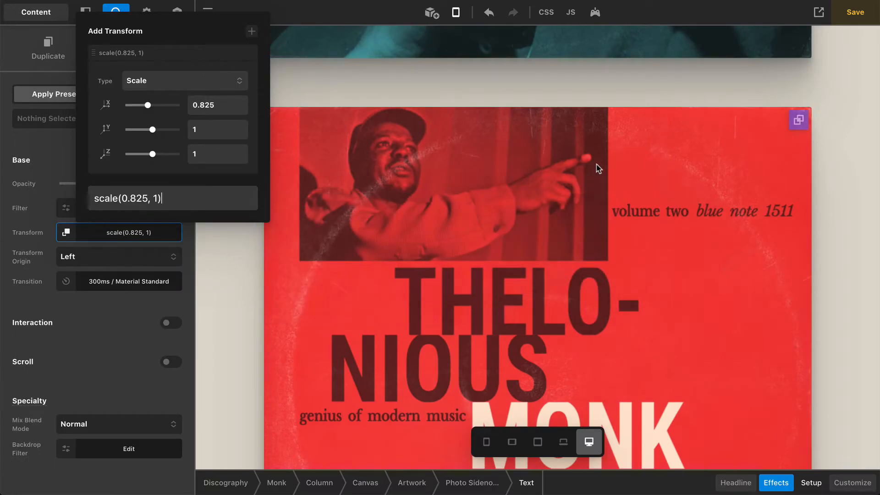
left_click(90, 350)
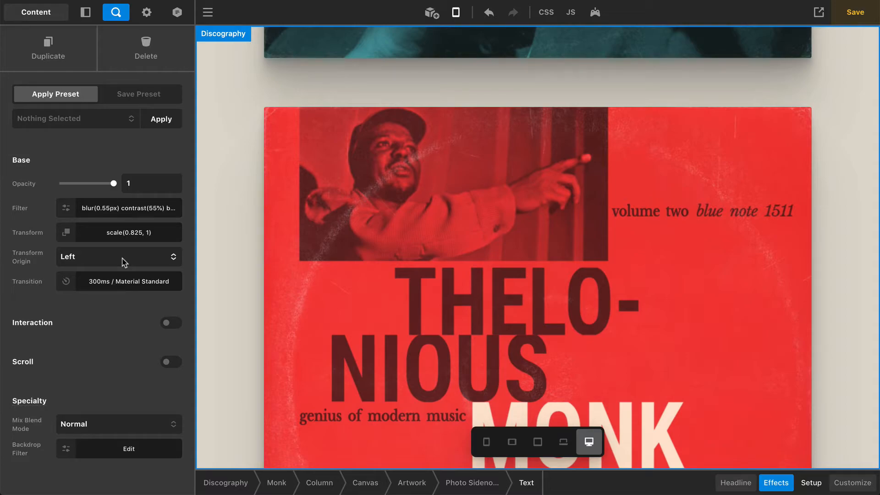
key("alt+Tab")
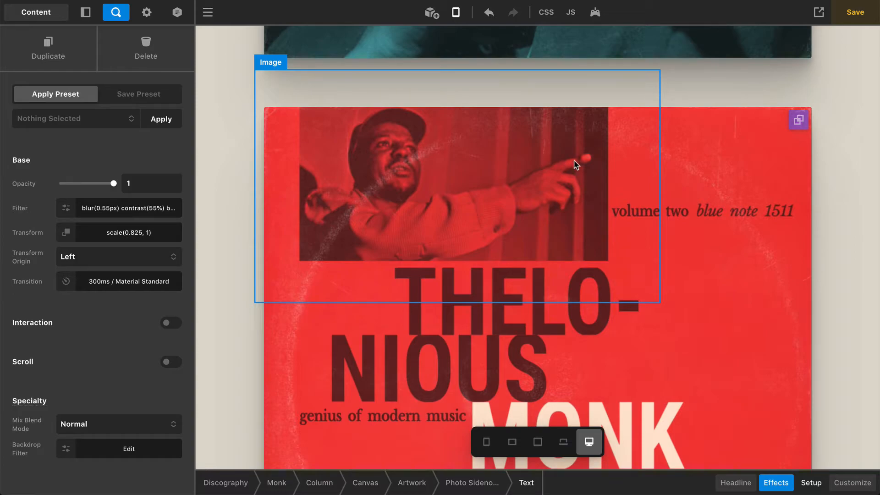
Check the non-breaking spaces in the 'volume two' HTML source, then open the 'blue note 1511' source
left_click(633, 206)
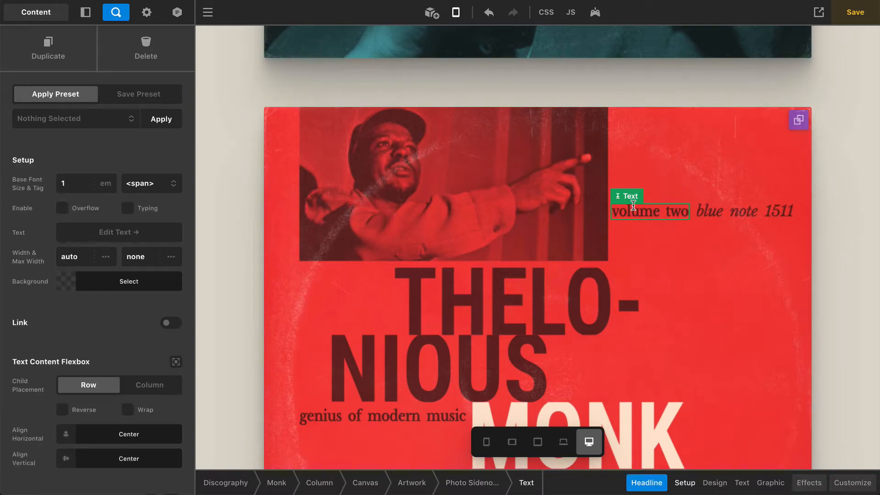
left_click(115, 231)
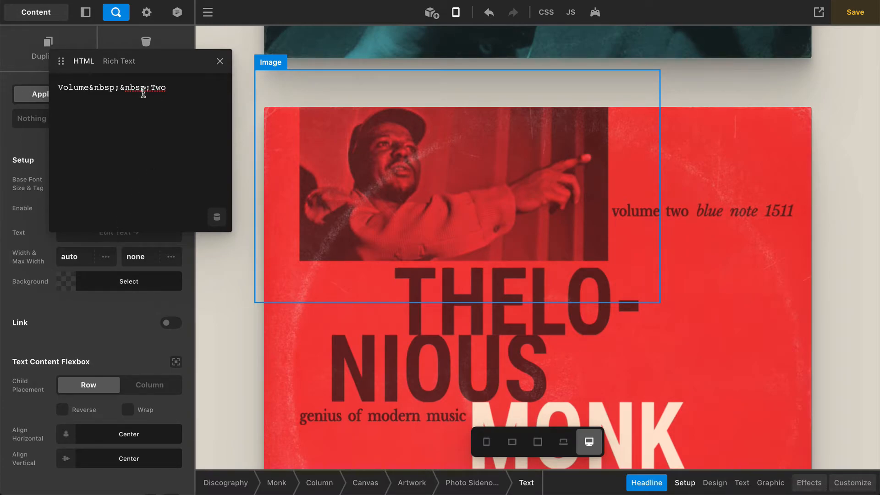
left_click_drag(151, 88, 90, 91)
key("super+c")
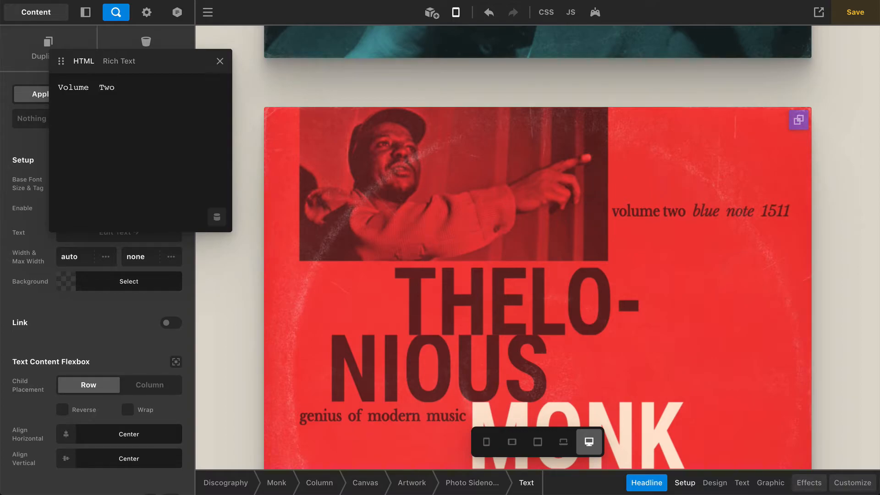
key("BackSpace")
key("BackSpace")
key("super+v")
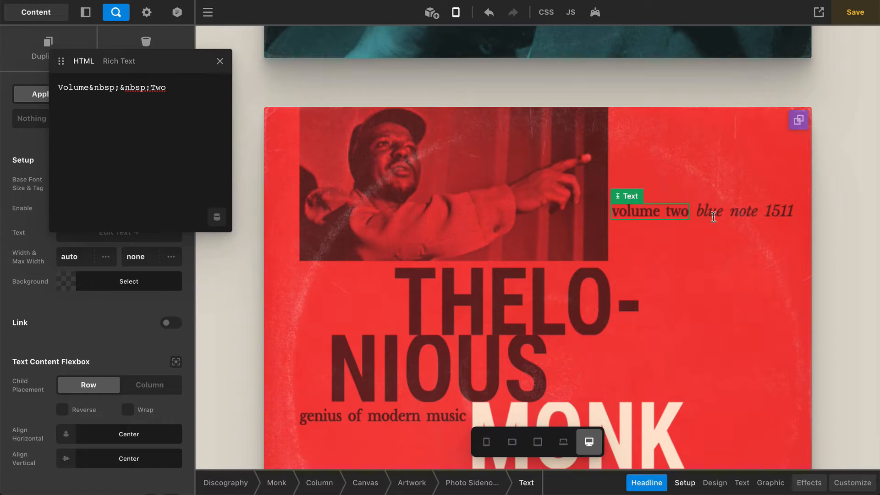
left_click(731, 214)
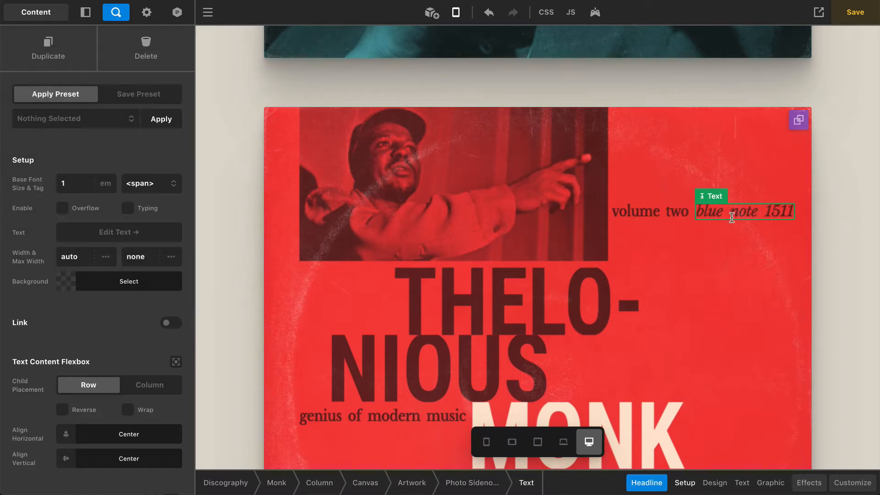
left_click(130, 229)
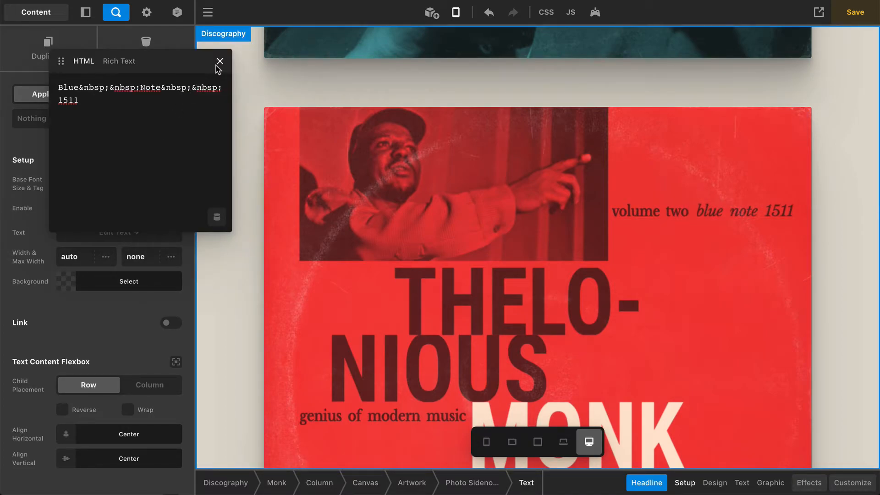
Try a right margin of 0 on the blue note 1511 sidenote, then restore -0.6
left_click(220, 61)
scroll(114, 254, "down", 6)
scroll(114, 253, "down", 15)
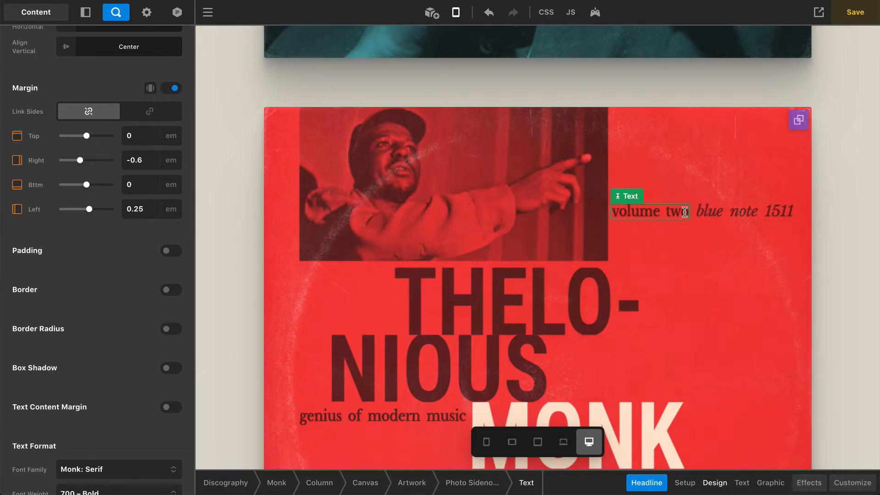
left_click(142, 159)
type("0")
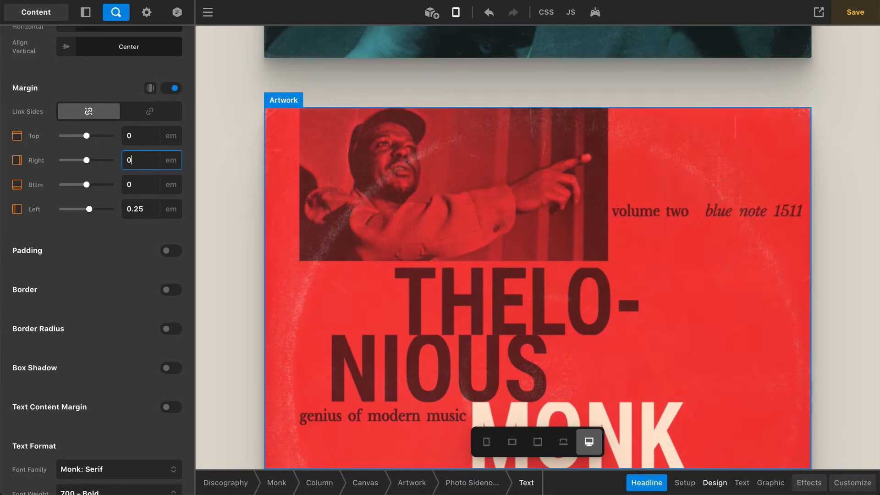
key("ctrl+a")
type("-0.6")
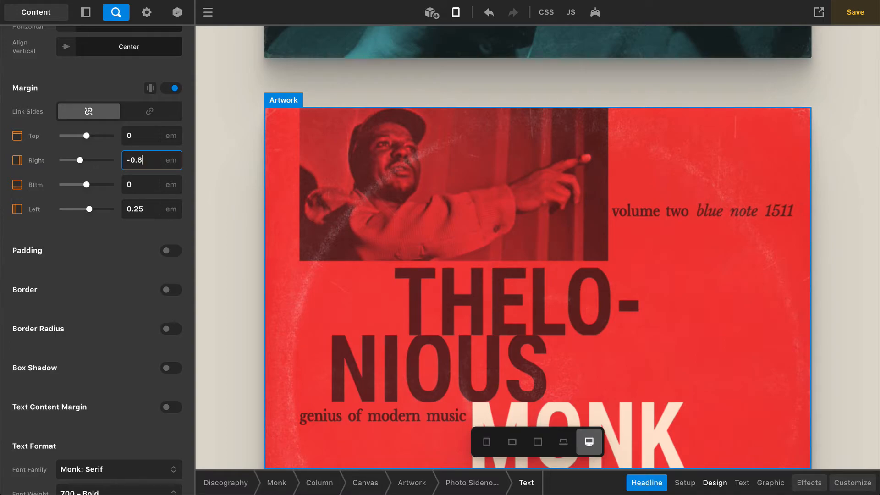
Try a left margin of 0 on the sidenote, then restore it to 0.25
left_click(142, 208)
key("ctrl+a")
type("0")
double_click(141, 208)
type("0.25")
left_click(93, 274)
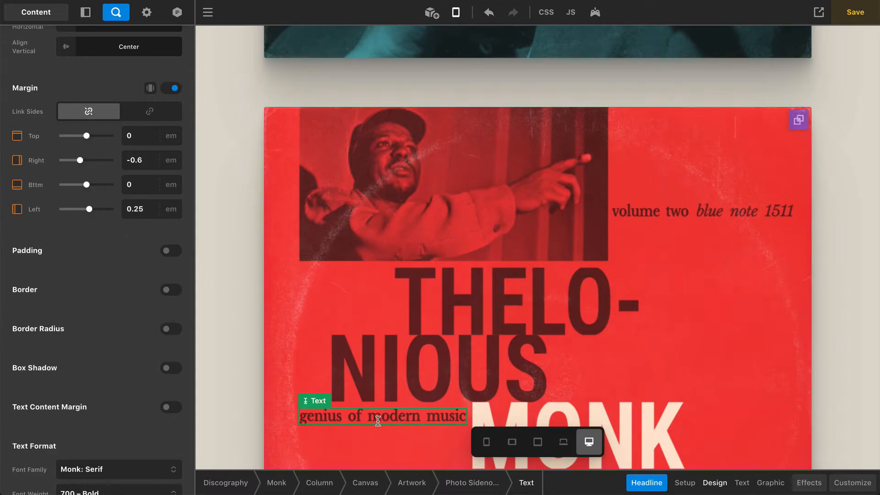
Select the 'genius of modern music' sidenote and view its effects settings
left_click(378, 420)
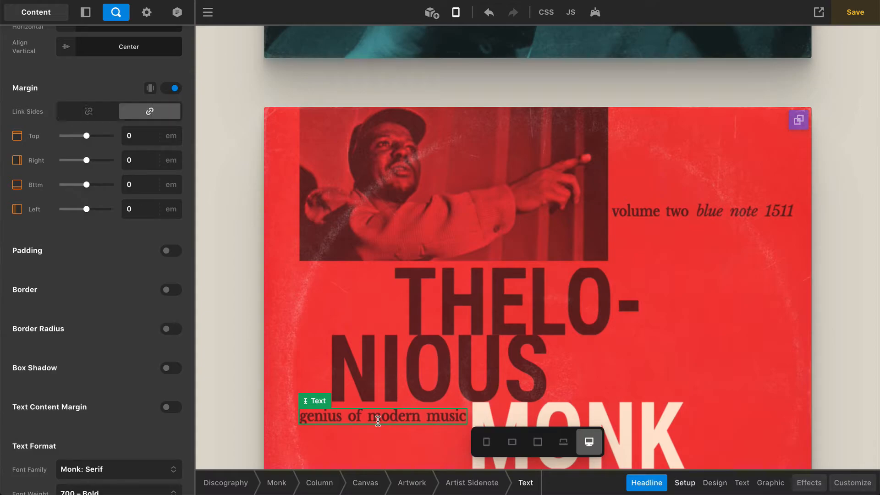
scroll(131, 376, "down", 5)
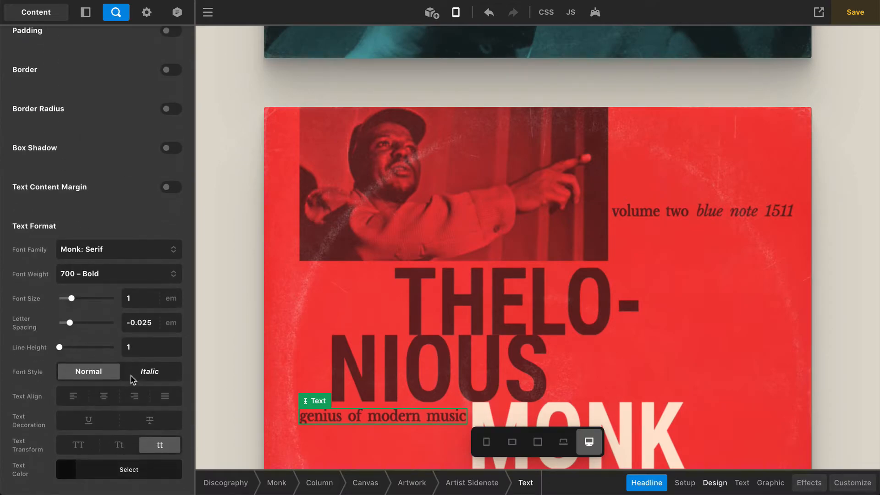
left_click(809, 483)
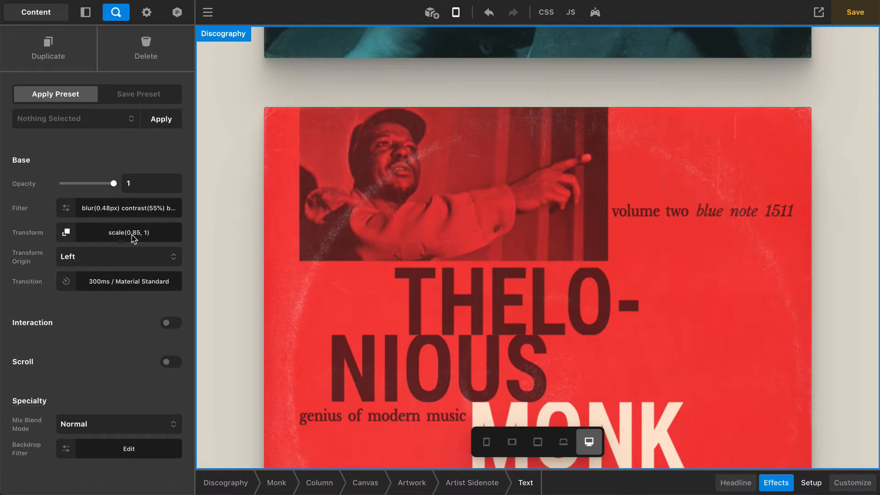
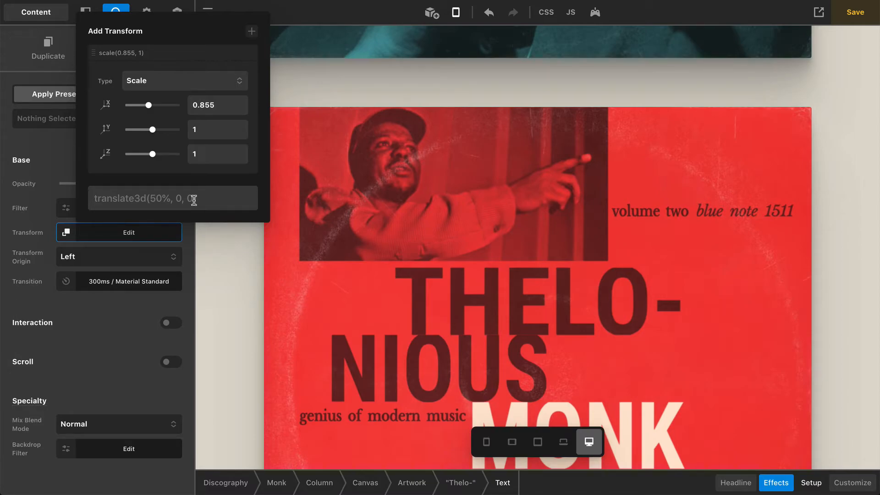
Confirm the scale(0.855, 1) transform on the THELO- headline and close the transform settings
left_click(193, 200)
left_click(124, 346)
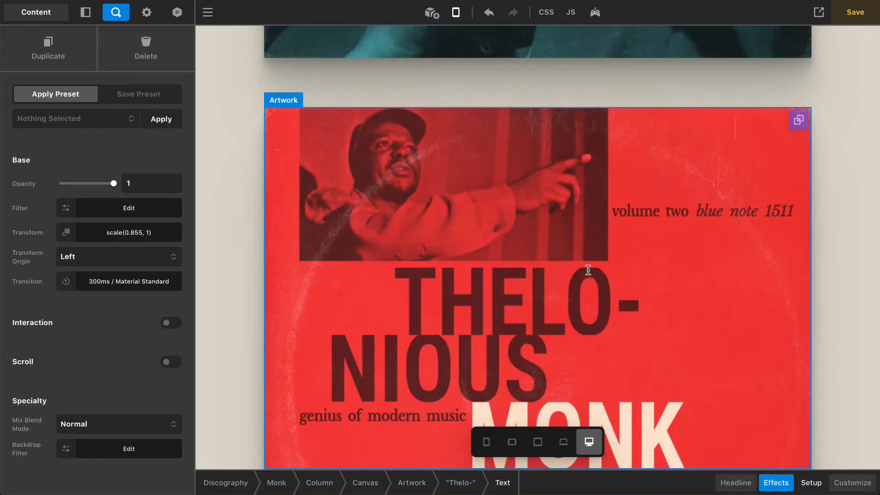
left_click(553, 287)
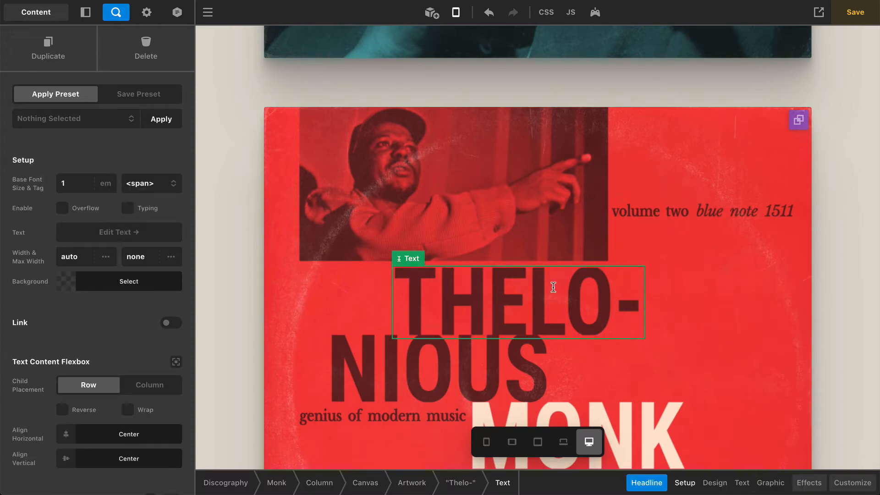
scroll(110, 317, "down", 5)
scroll(110, 318, "down", 10)
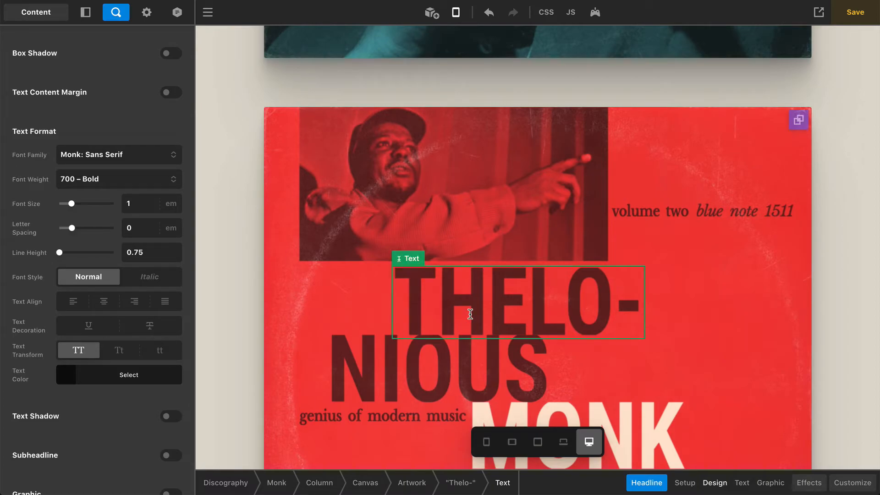
left_click(323, 302)
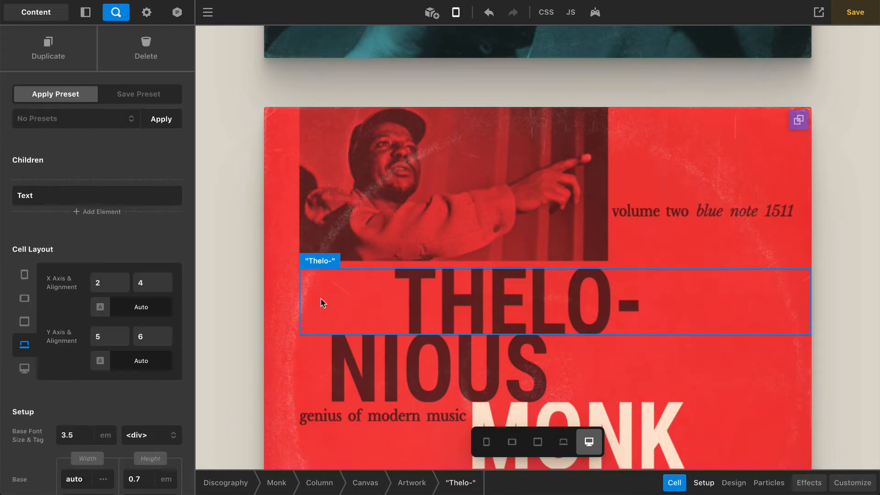
scroll(110, 344, "down", 5)
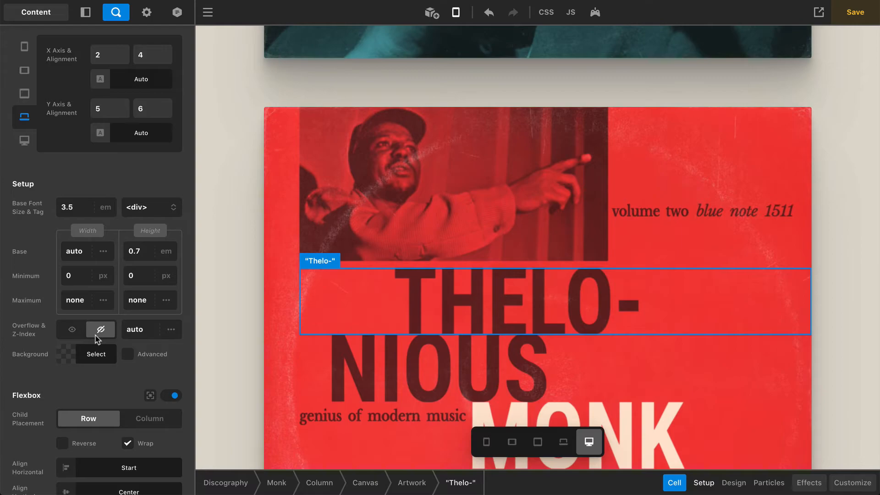
left_click(72, 332)
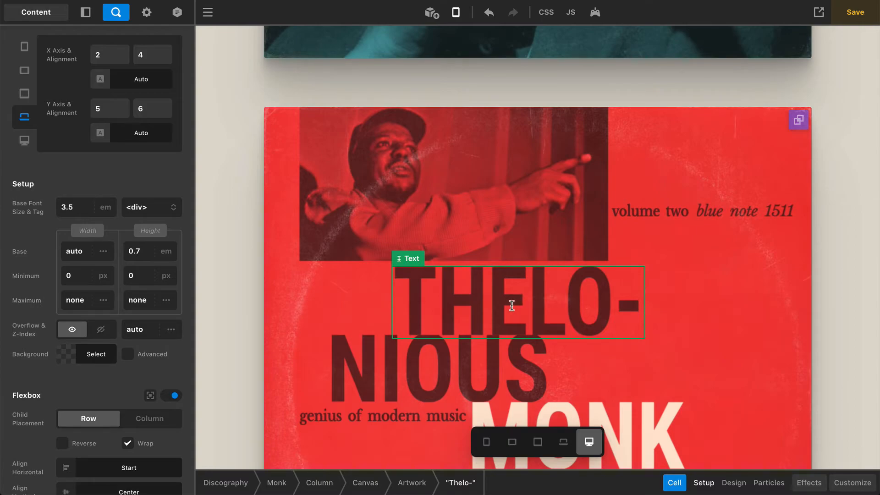
left_click(101, 330)
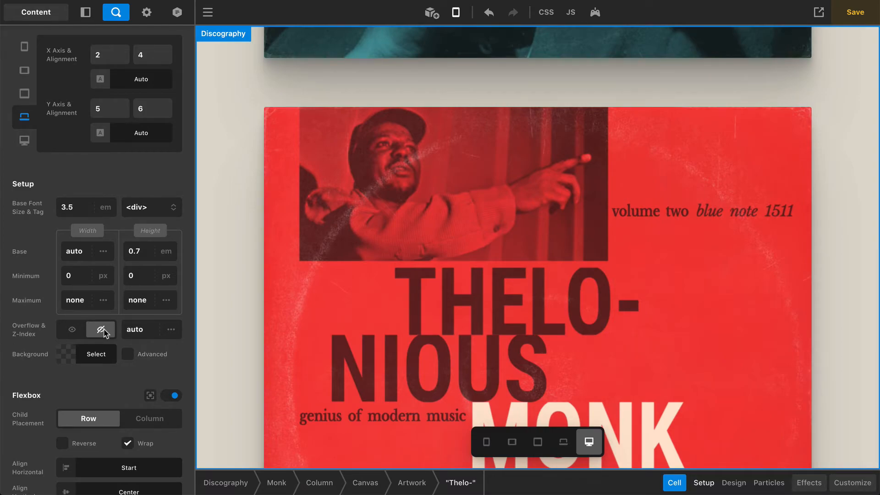
left_click(74, 208)
left_click(87, 184)
left_click(144, 251)
left_click(137, 183)
scroll(648, 304, "down", 3)
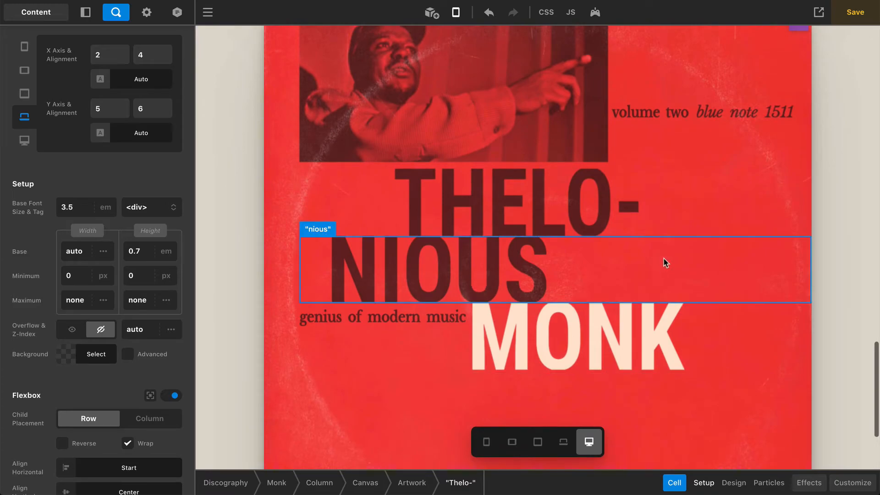
left_click(691, 269)
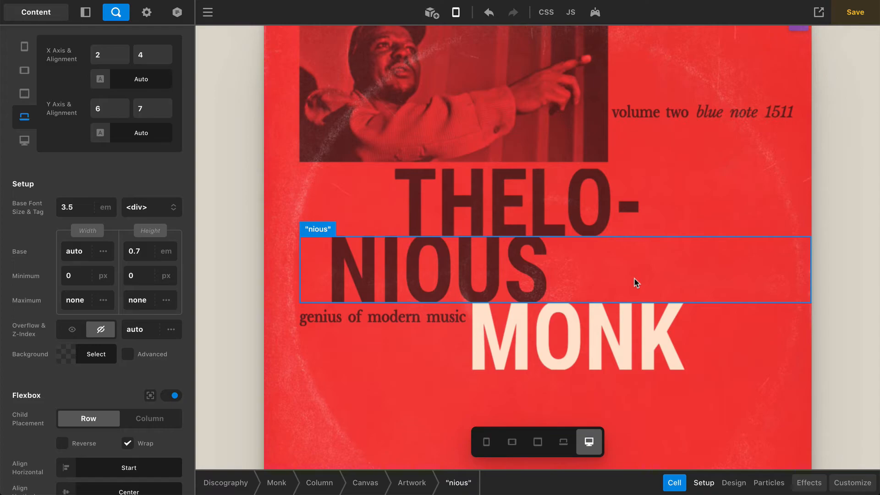
left_click(452, 195)
scroll(131, 287, "down", 5)
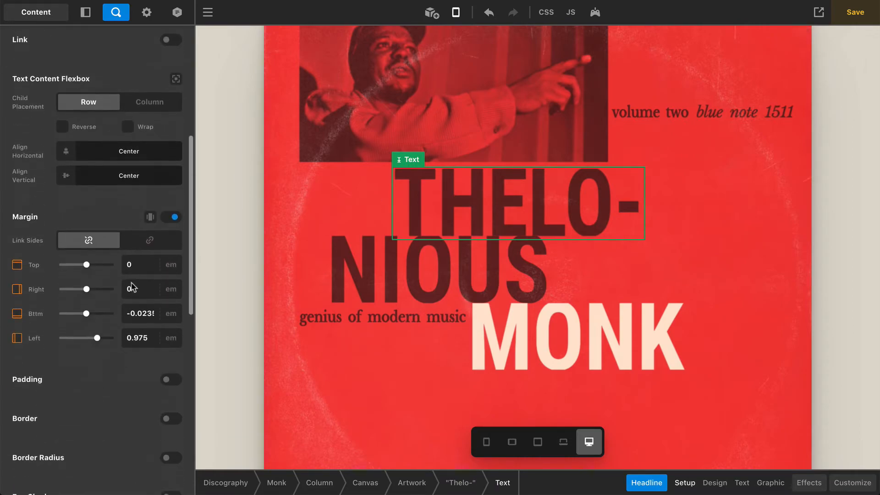
left_click(144, 335)
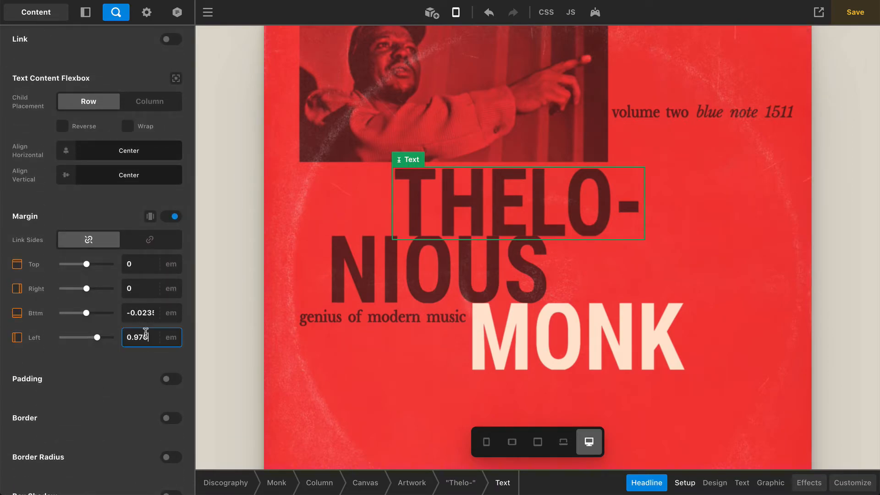
type("0")
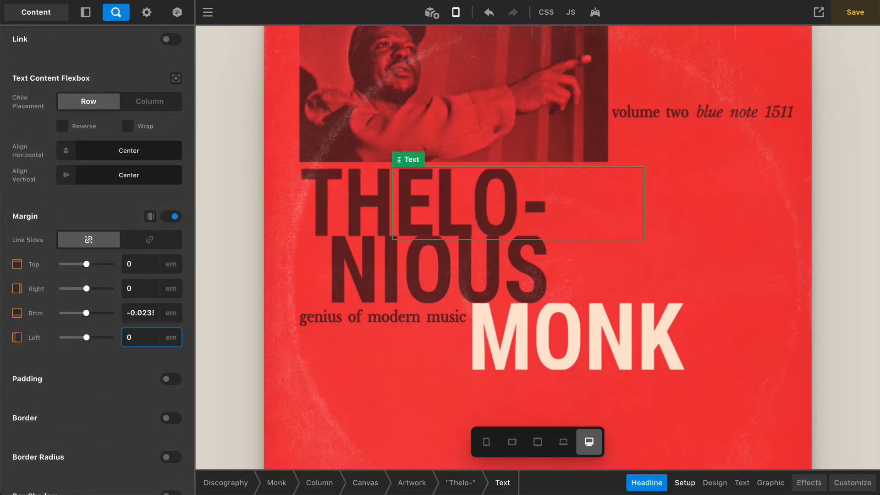
type(".975")
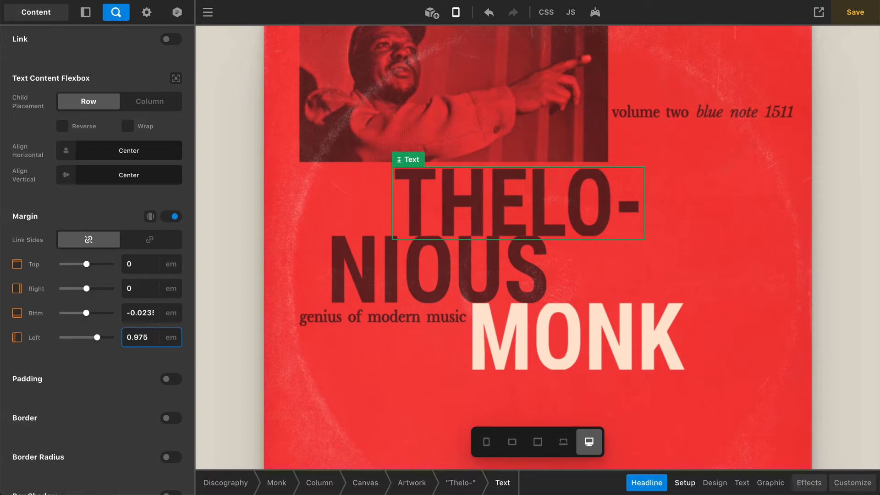
left_click(142, 314)
key("super+c")
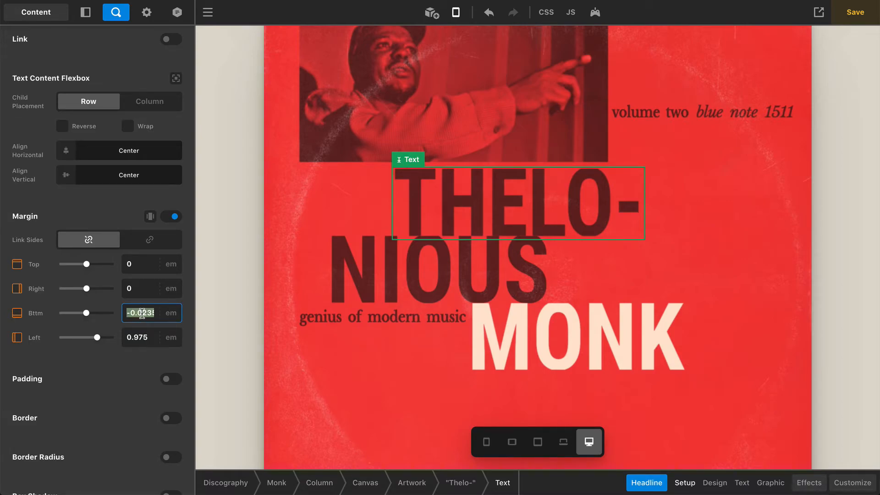
key("BackSpace")
type("0")
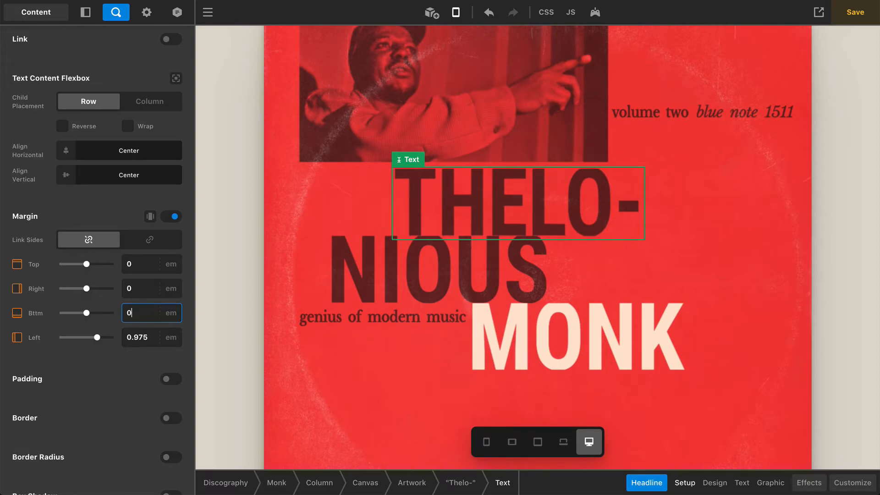
double_click(135, 314)
key("super+v")
left_click(104, 203)
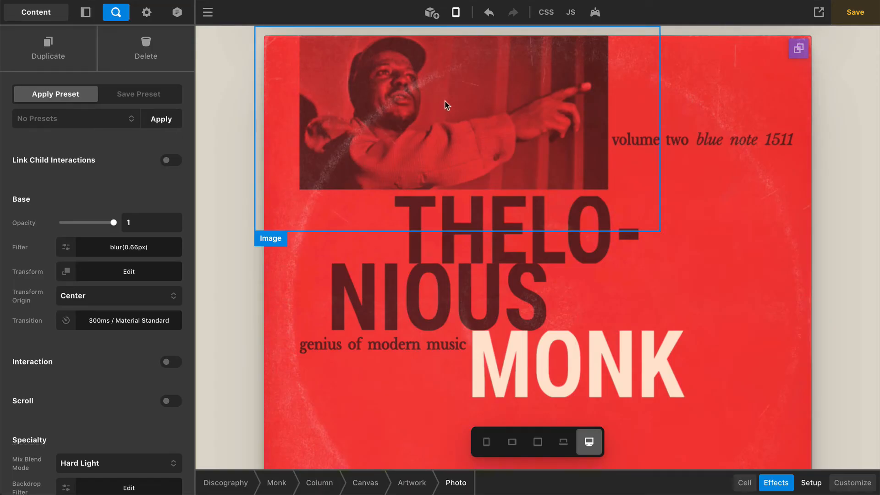
left_click(448, 107)
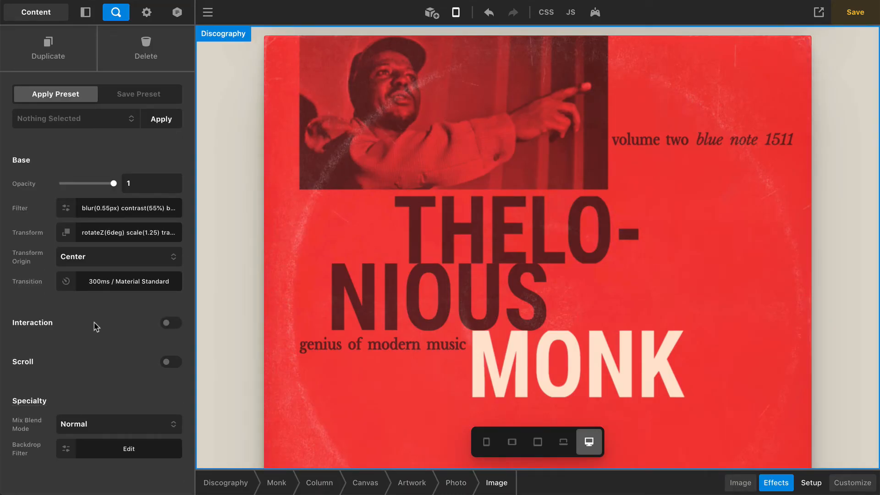
left_click(740, 483)
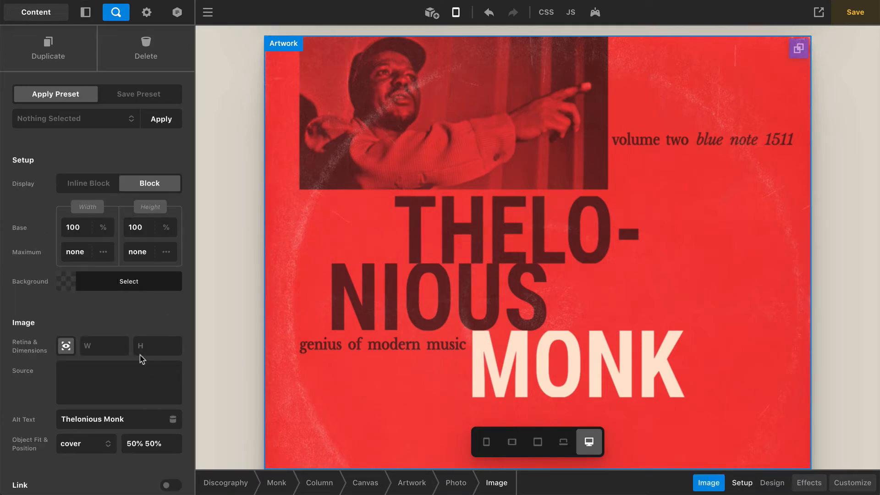
scroll(90, 323, "down", 1)
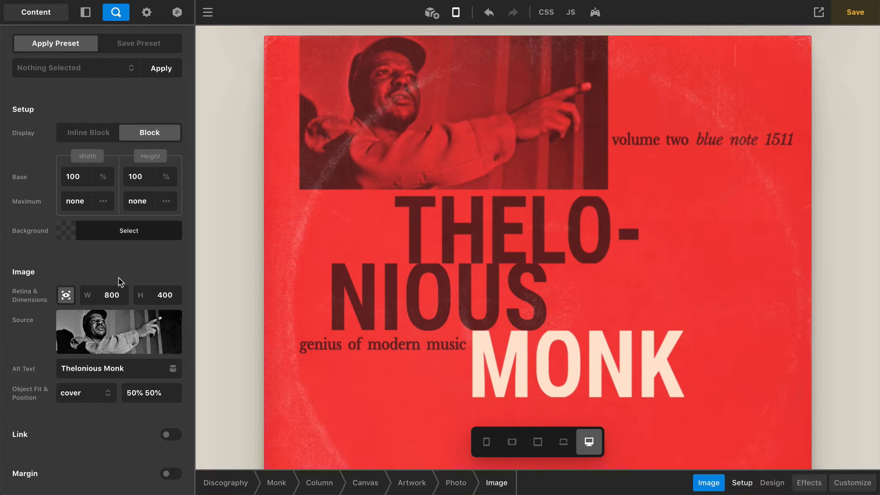
left_click(641, 140)
scroll(102, 303, "down", 15)
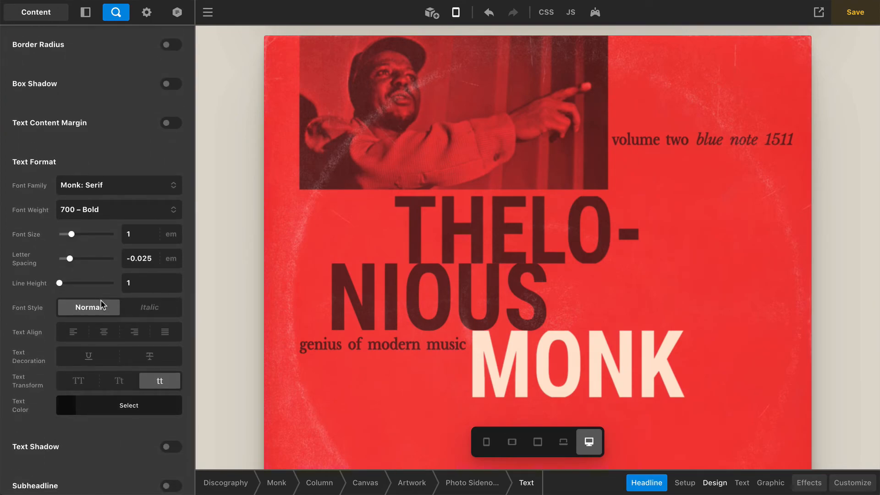
left_click(125, 411)
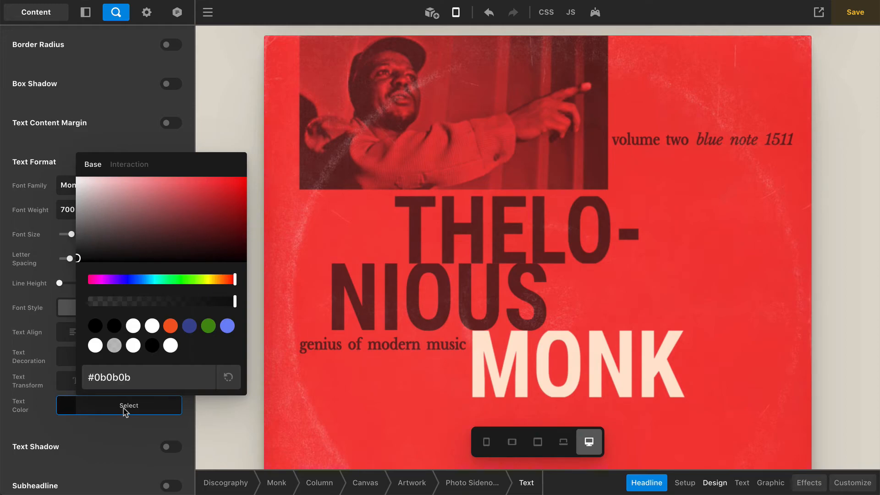
left_click(133, 442)
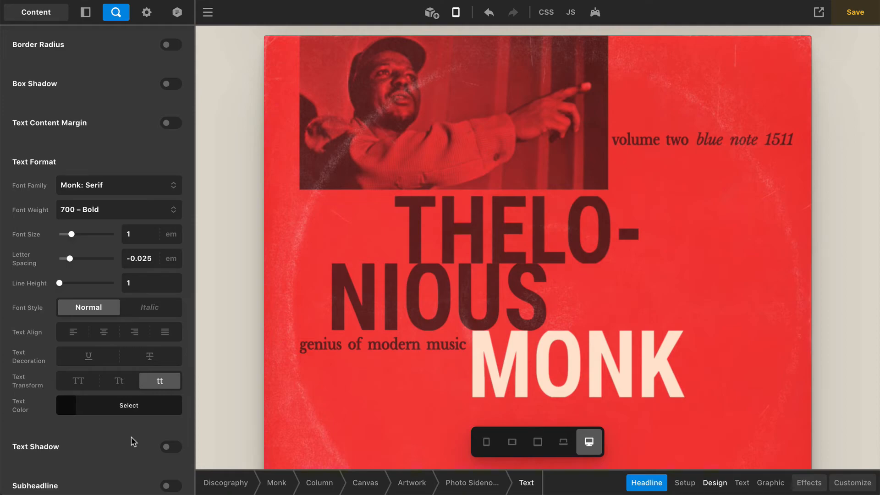
left_click(501, 140)
Select the image inside the Photo cell and bring up its filter list
left_click(454, 483)
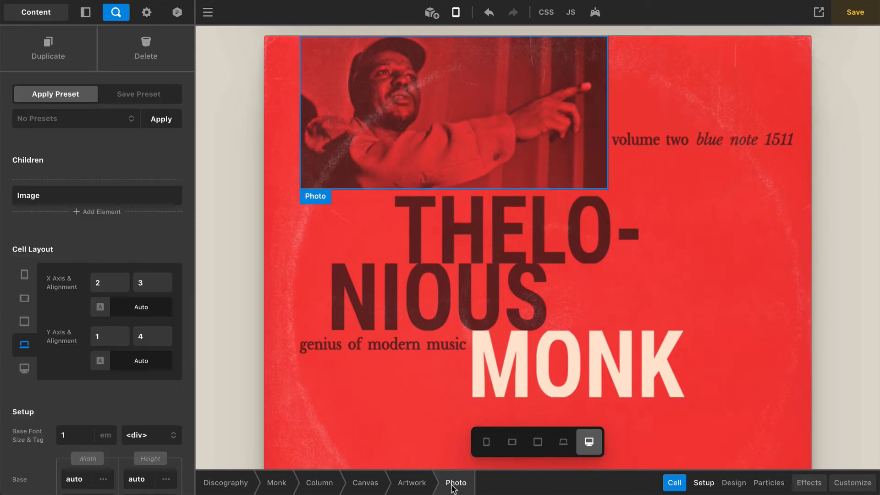
left_click(809, 483)
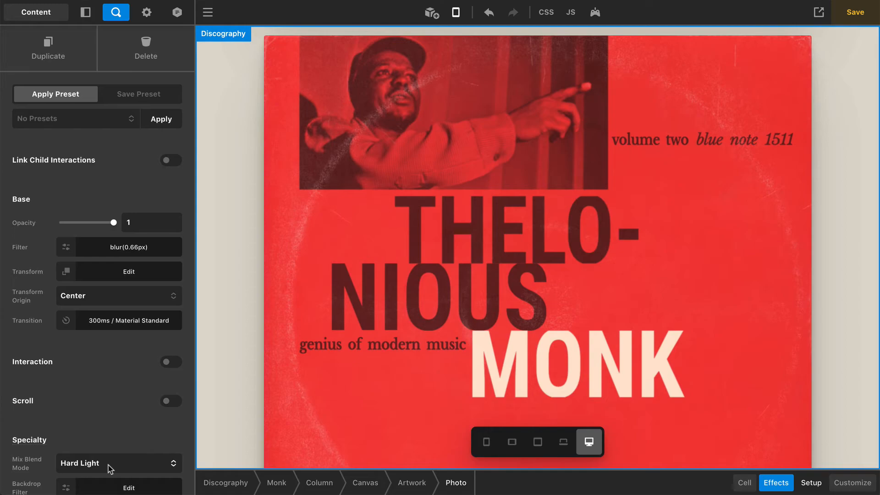
left_click(480, 69)
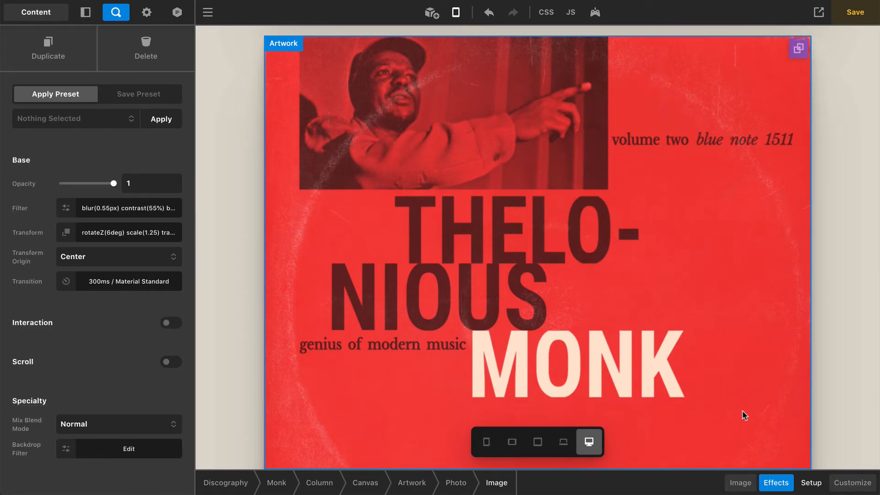
left_click(94, 209)
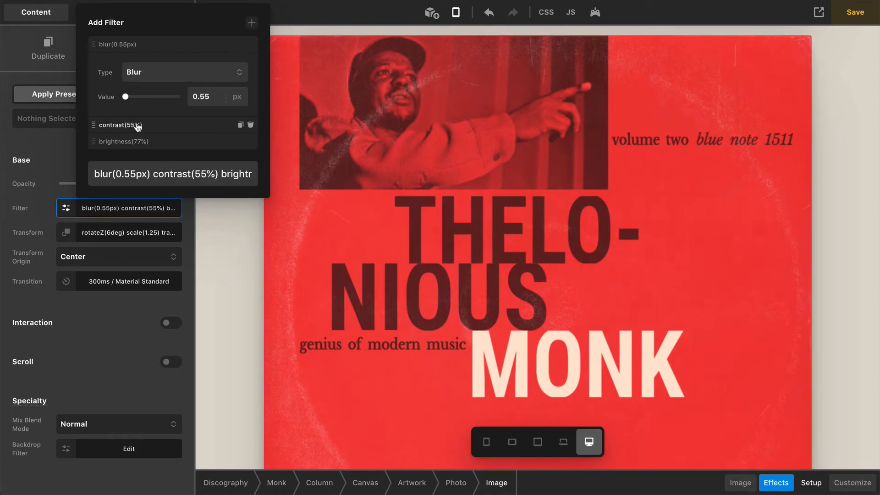
Remove the contrast(55%) and brightness(77%) filters after blur(0.55px), then undo to restore them
left_click(154, 174)
key("shift+End")
key("BackSpace")
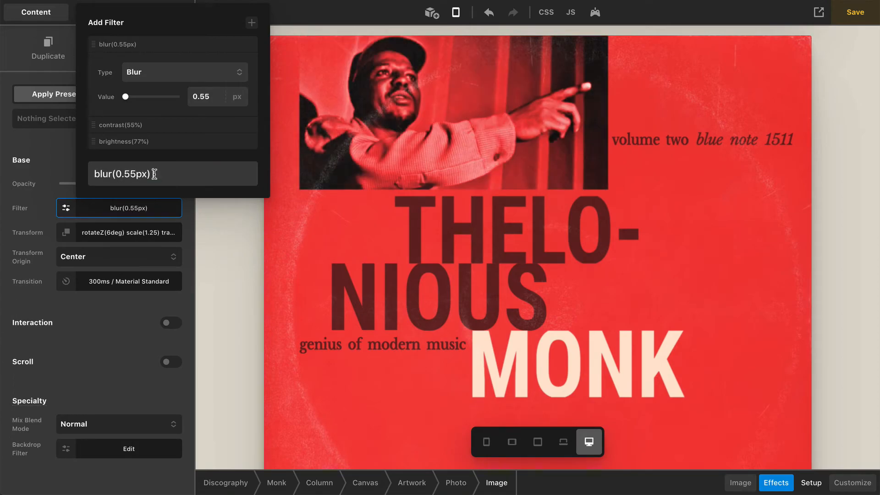
key("ctrl+z")
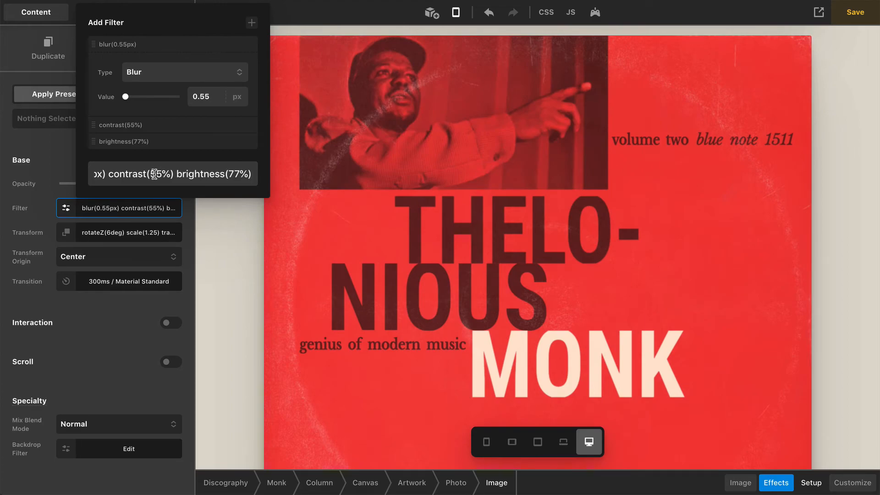
left_click(102, 345)
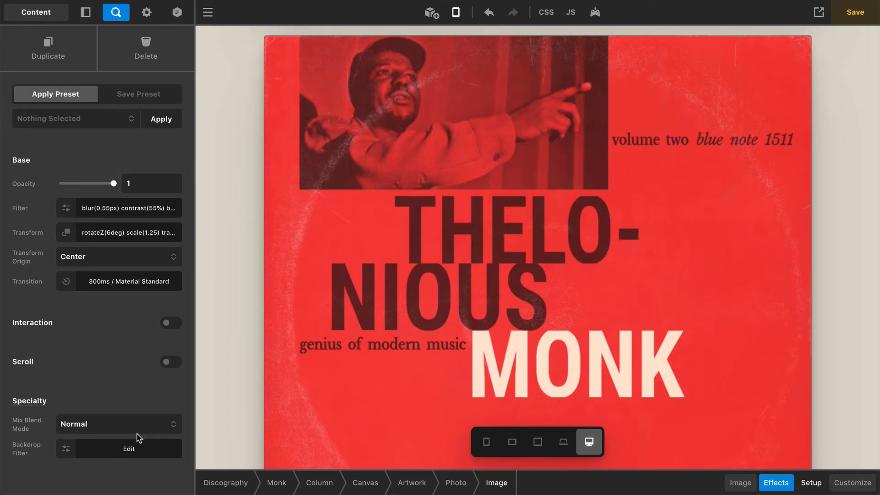
left_click(147, 207)
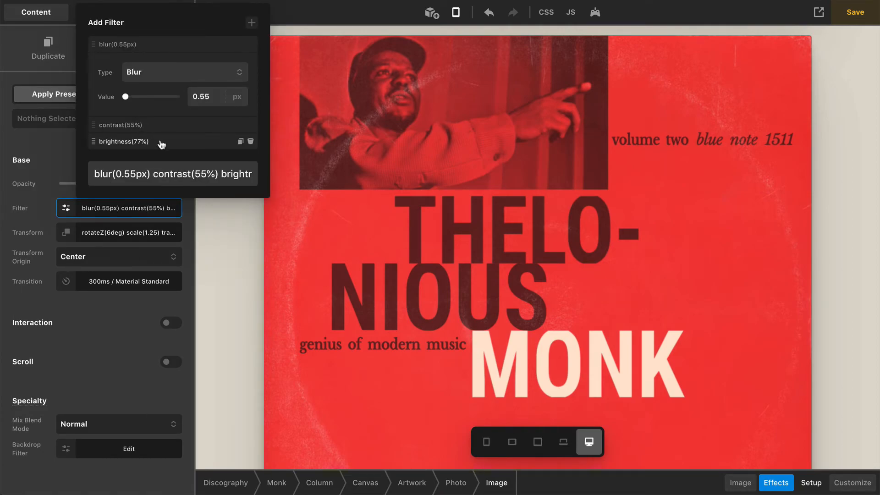
left_click(120, 324)
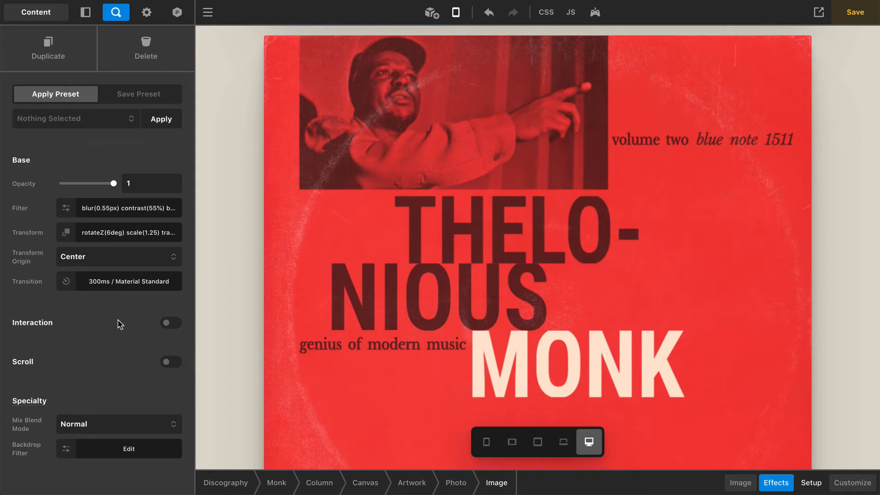
left_click(362, 244)
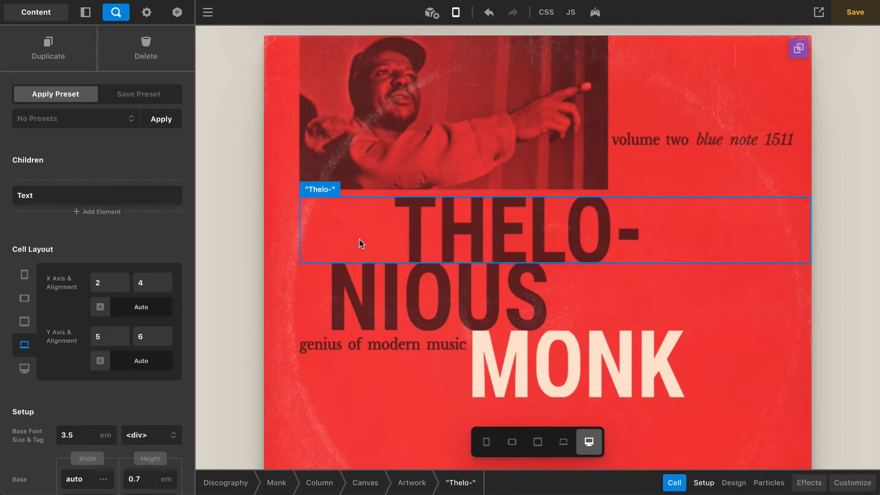
left_click(805, 481)
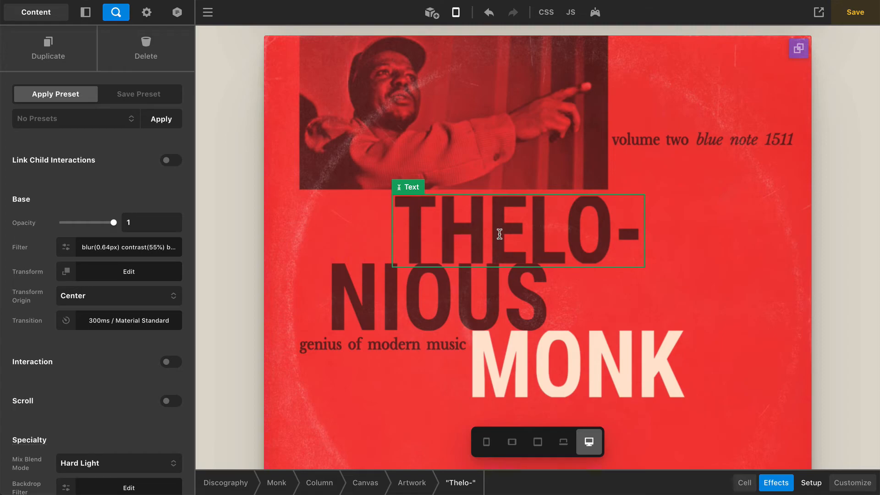
left_click(143, 463)
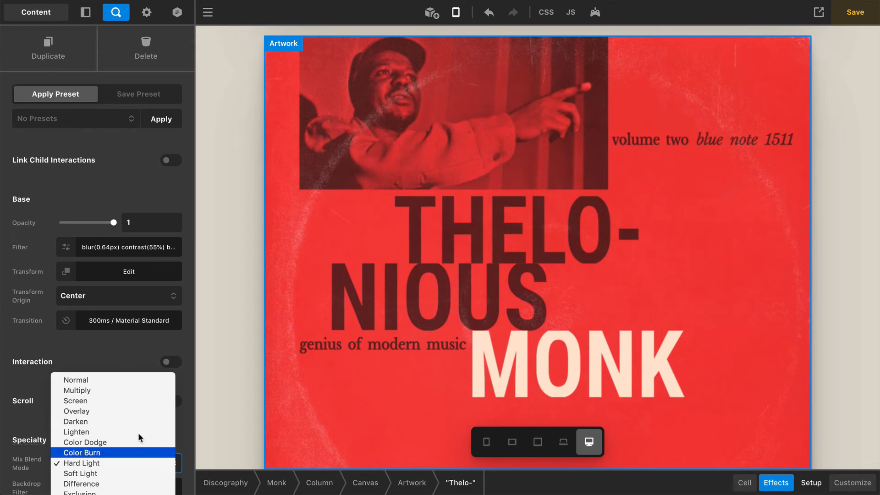
left_click(112, 379)
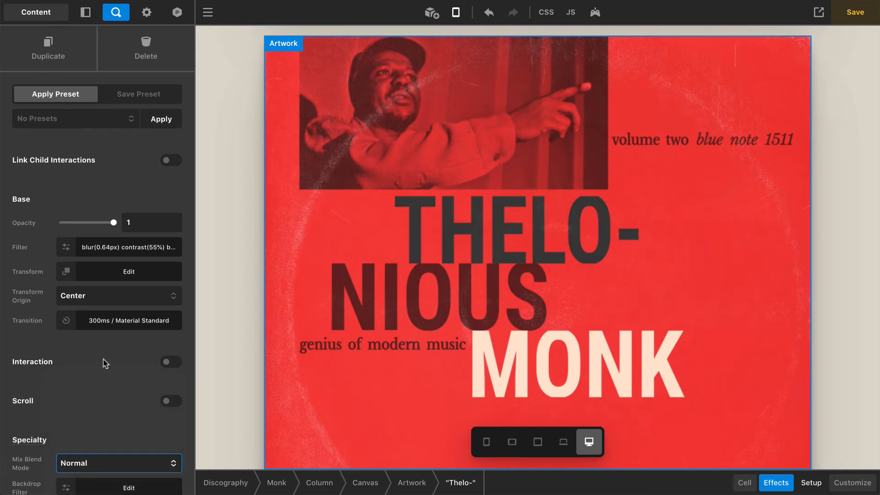
left_click(146, 248)
left_click_drag(154, 213, 253, 212)
key("ctrl+c")
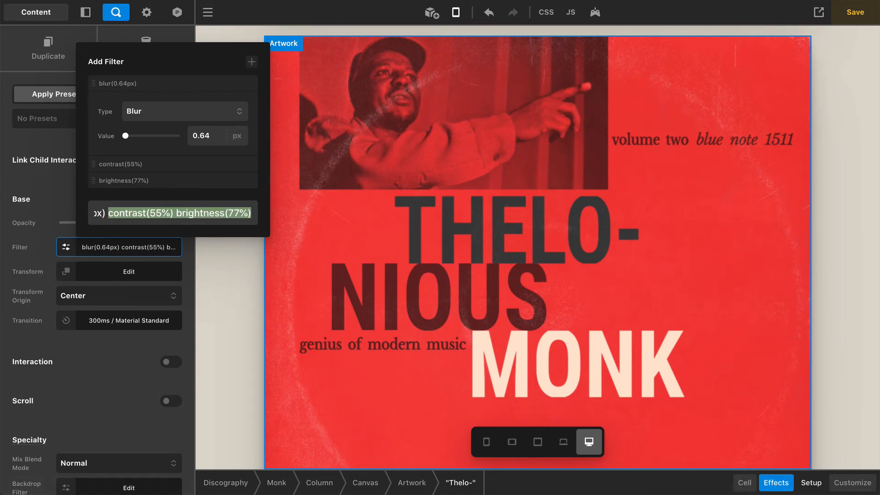
key("BackSpace")
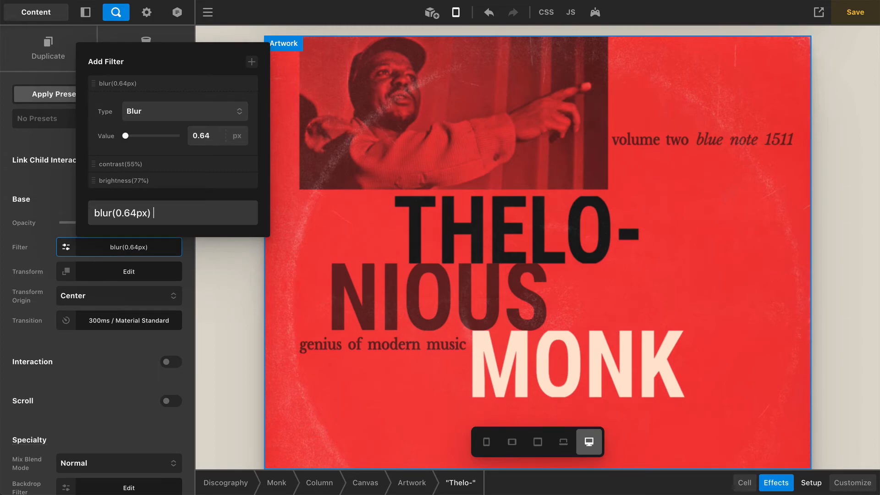
left_click(114, 401)
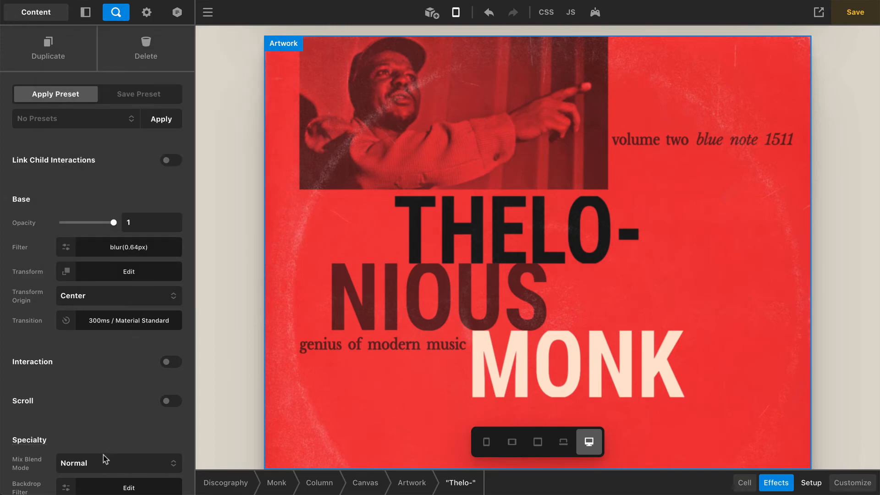
left_click(108, 462)
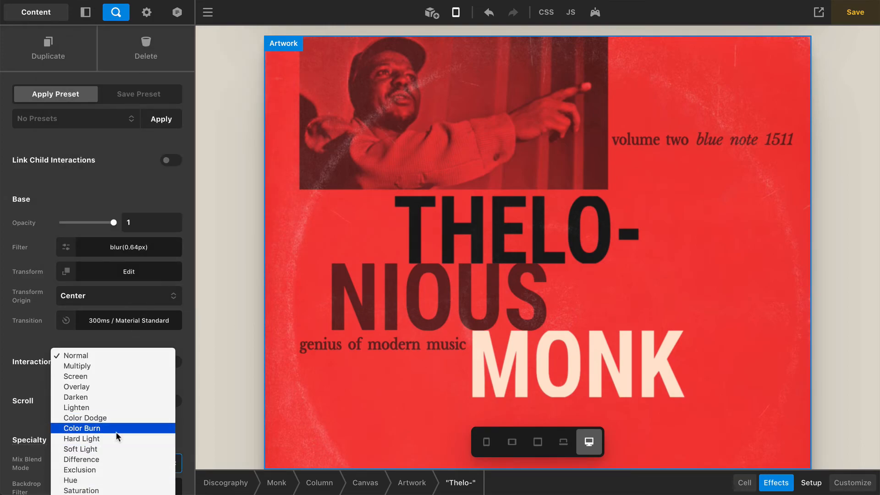
left_click(117, 439)
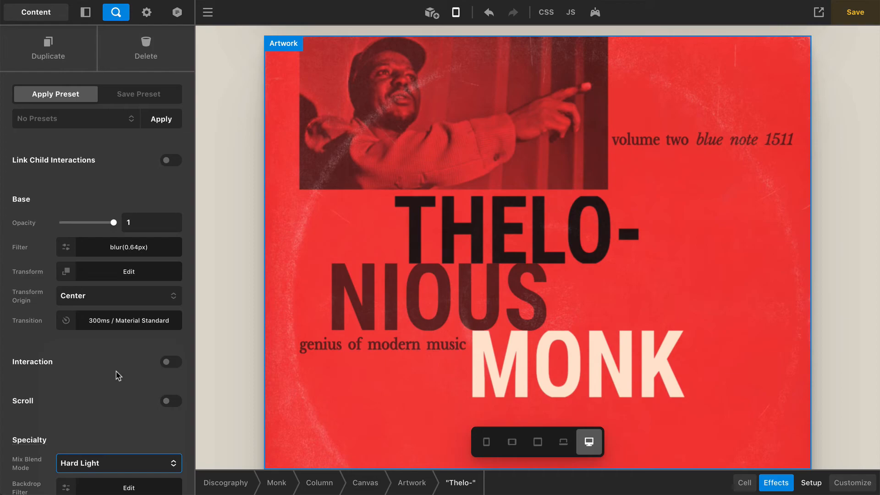
left_click(127, 248)
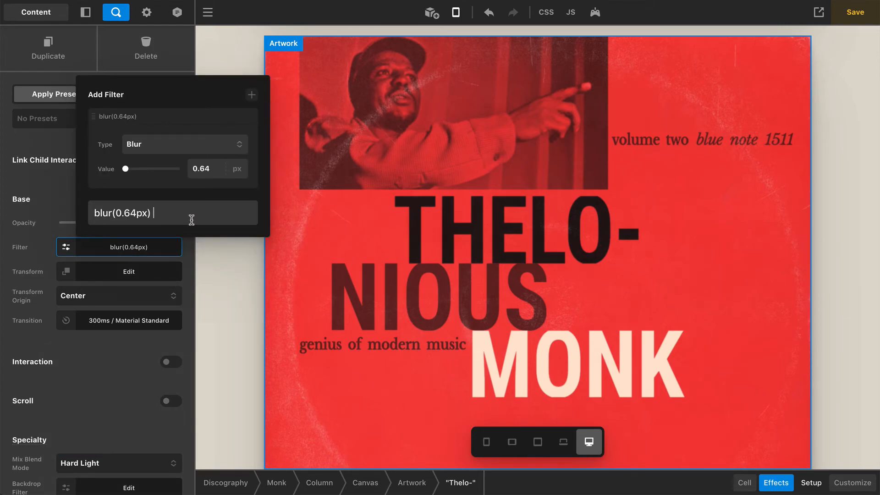
key("ctrl+v")
left_click(124, 382)
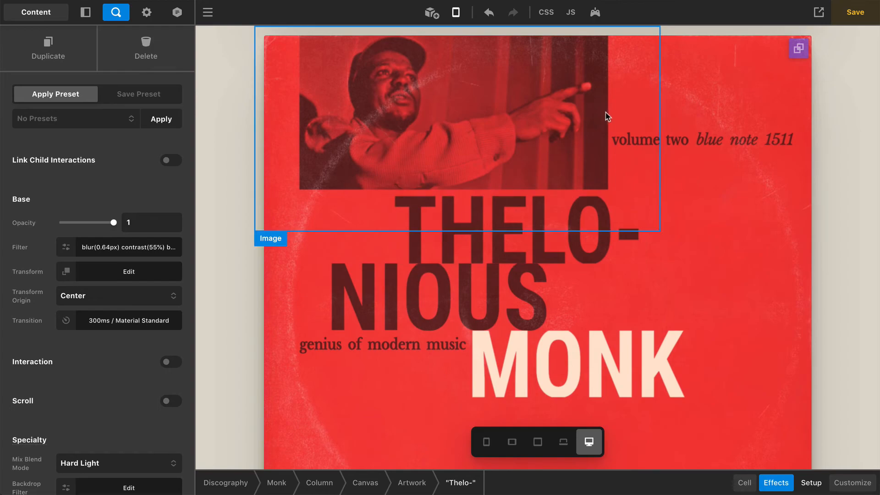
left_click(611, 148)
left_click(807, 481)
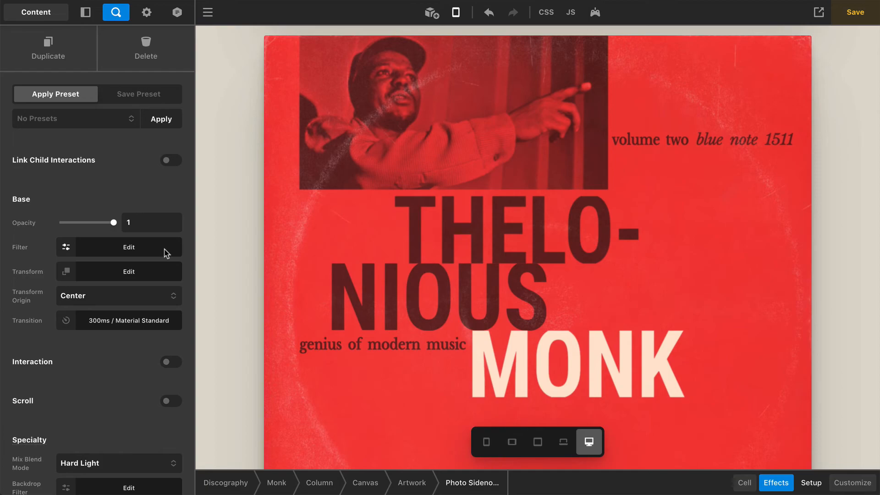
left_click(634, 139)
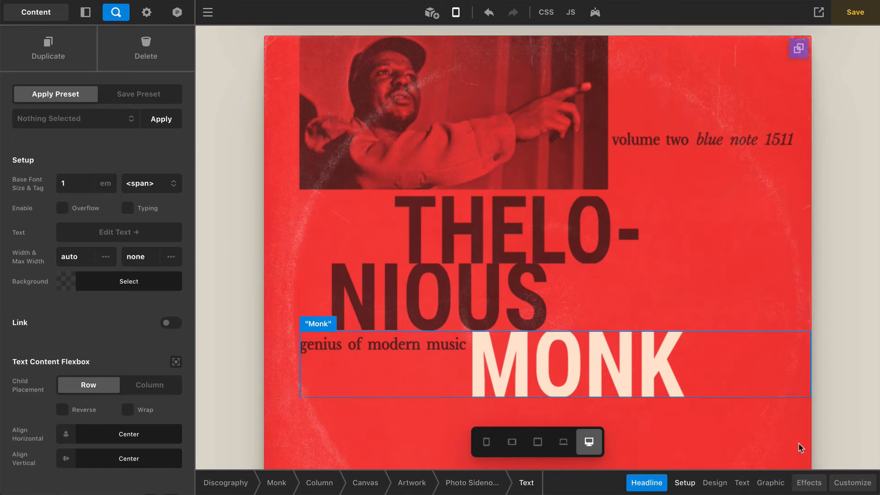
left_click(807, 484)
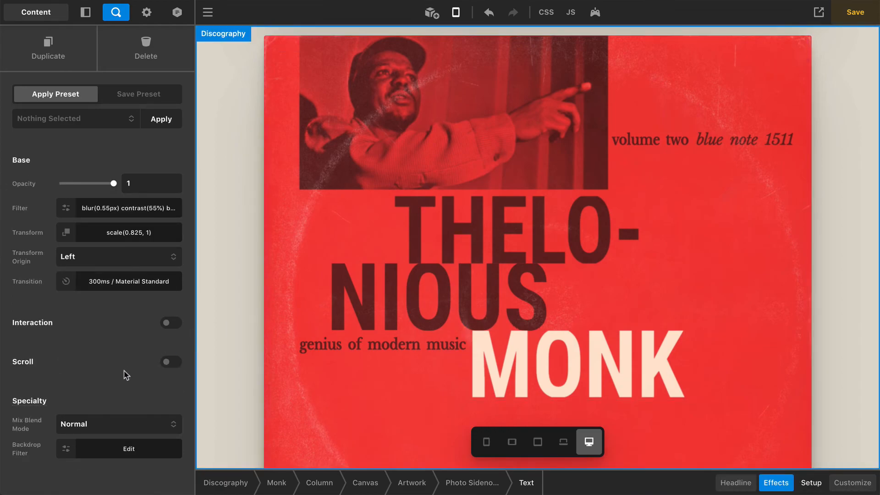
left_click(122, 219)
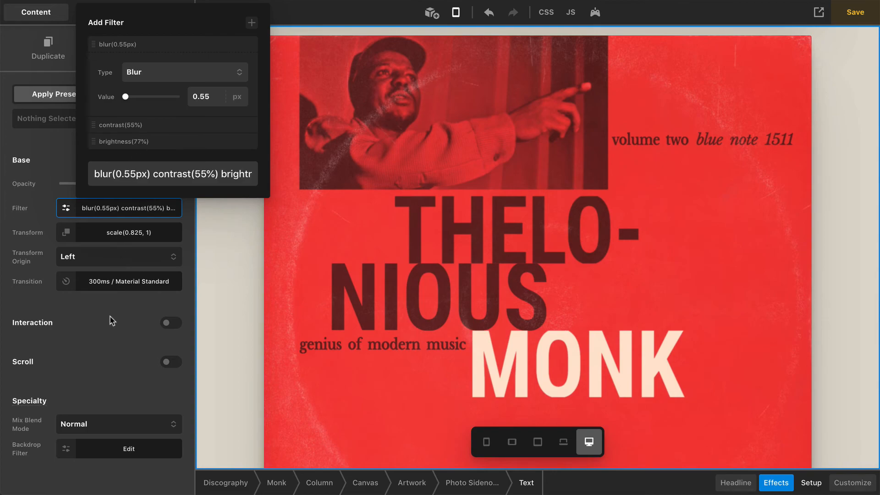
left_click(110, 328)
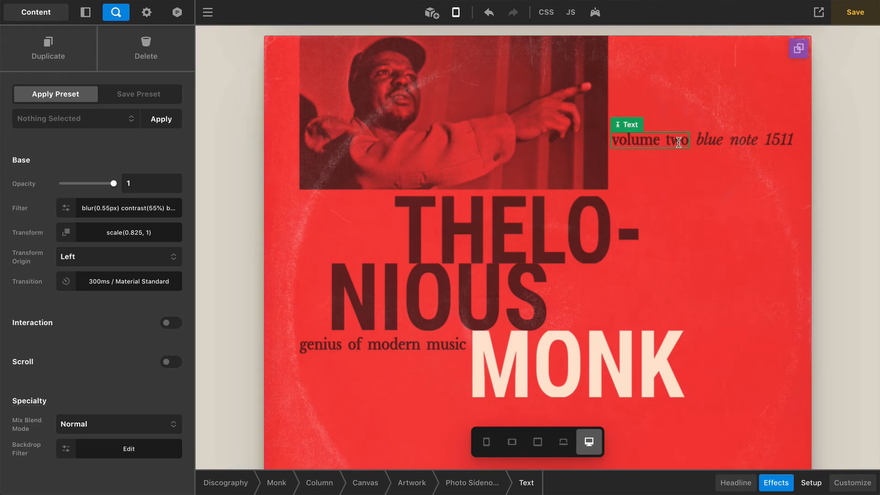
left_click(727, 138)
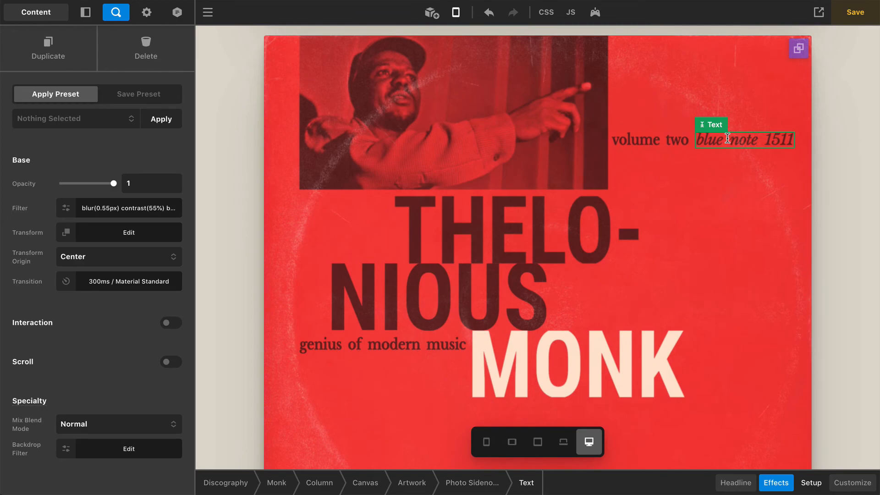
left_click(505, 207)
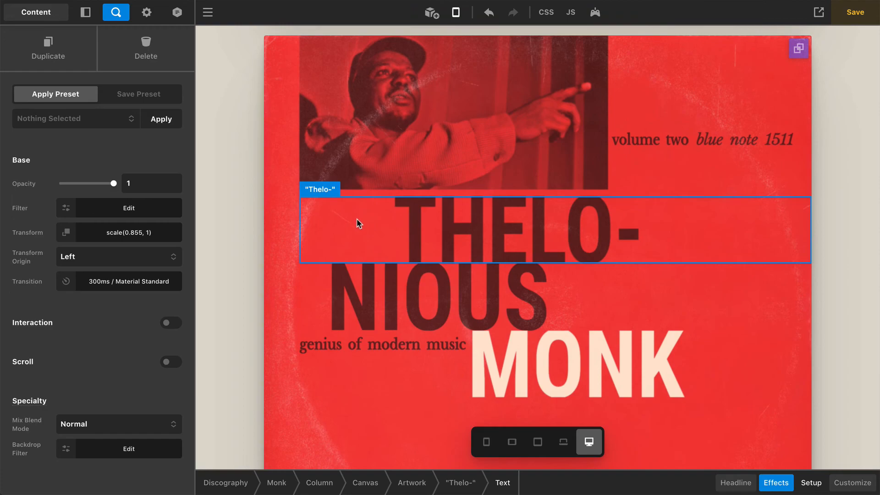
Select the whole Artwork grid and show its Background Lower Layer texture image settings
left_click(359, 224)
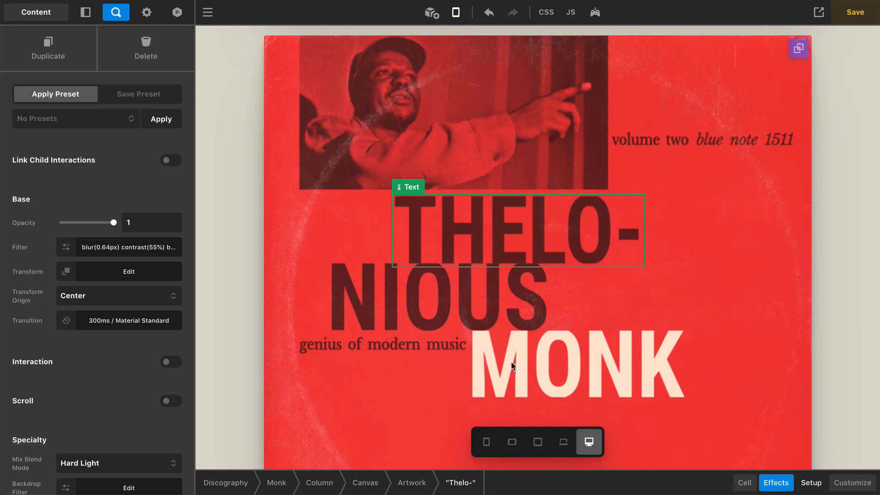
left_click(411, 485)
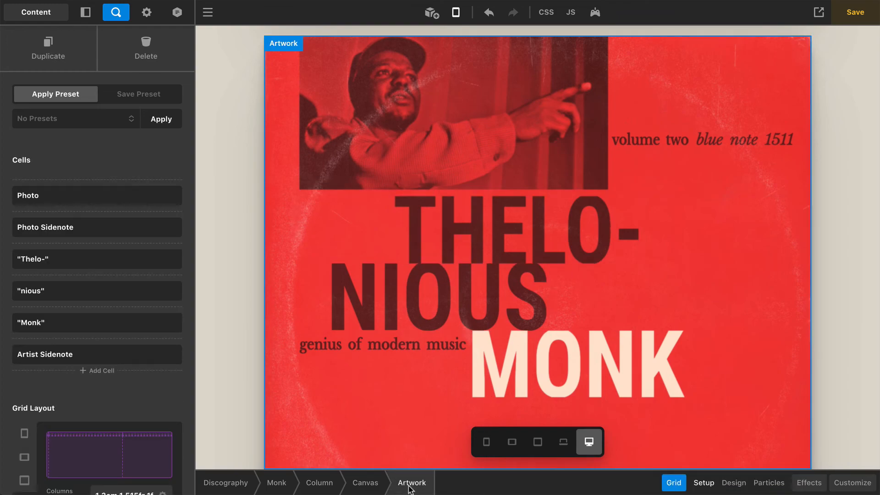
scroll(89, 389, "down", 8)
scroll(90, 390, "down", 3)
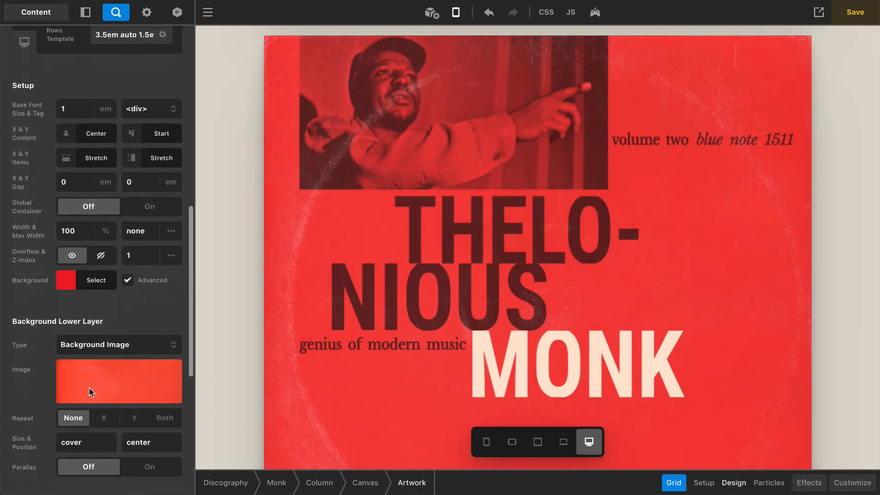